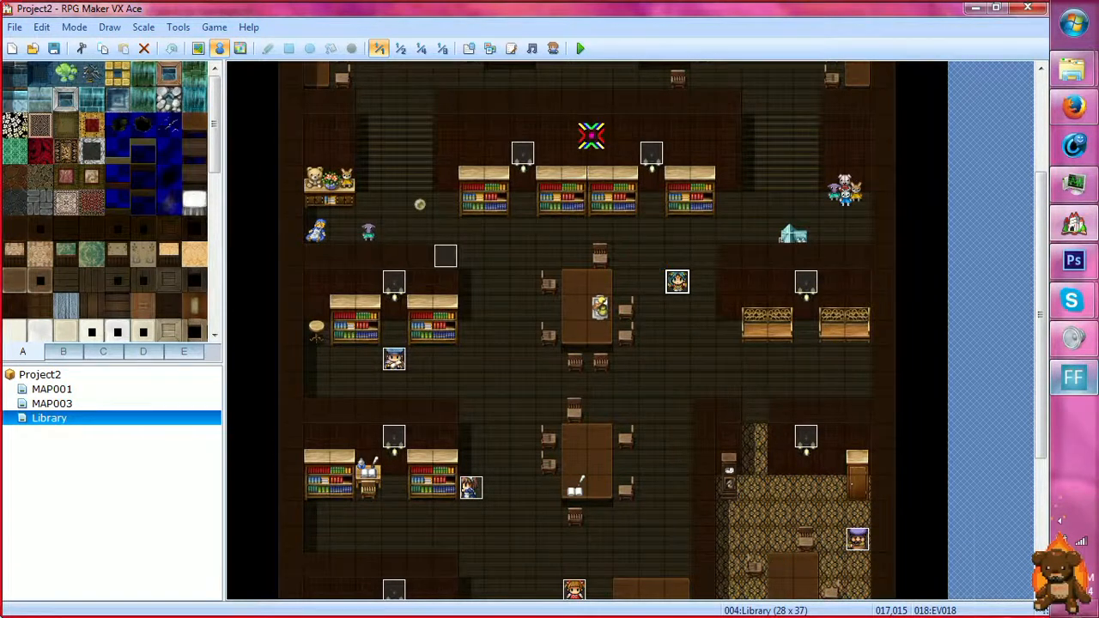
# Start a playtest of the project and walk the character from the bedroom along the hallway into the library.
pyautogui.click(586, 49)
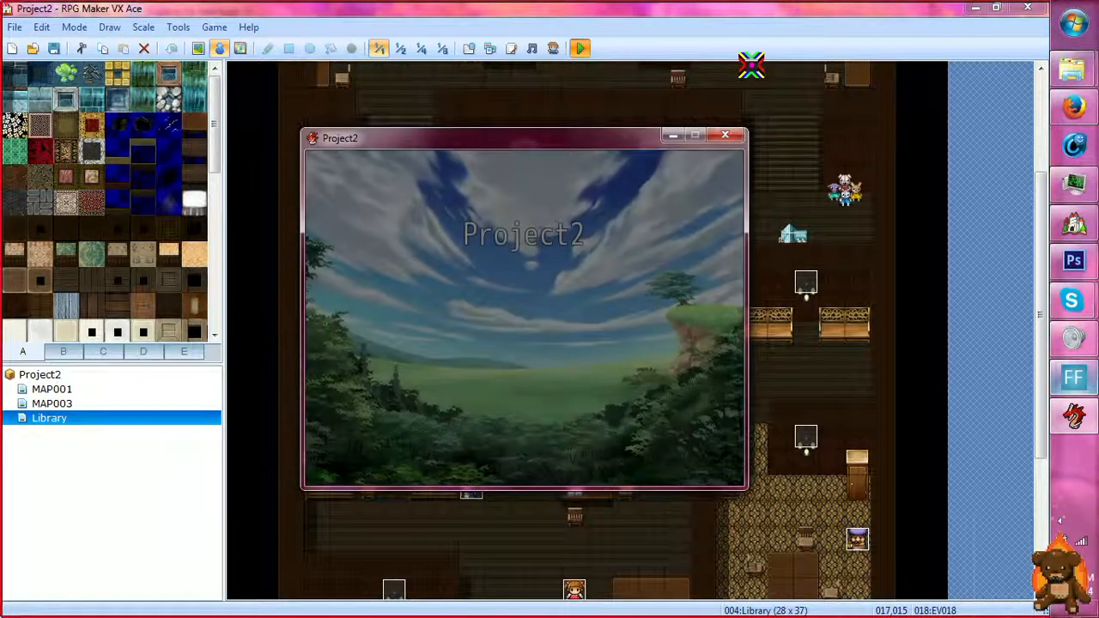
pyautogui.press('Up')
pyautogui.press('Return')
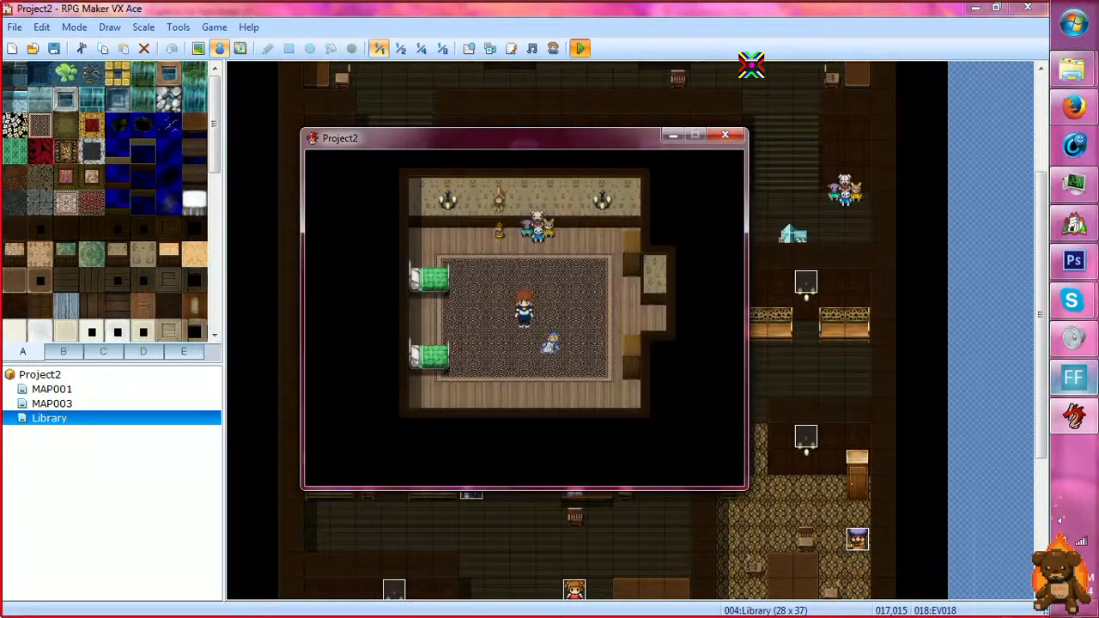
pyautogui.press('Right')
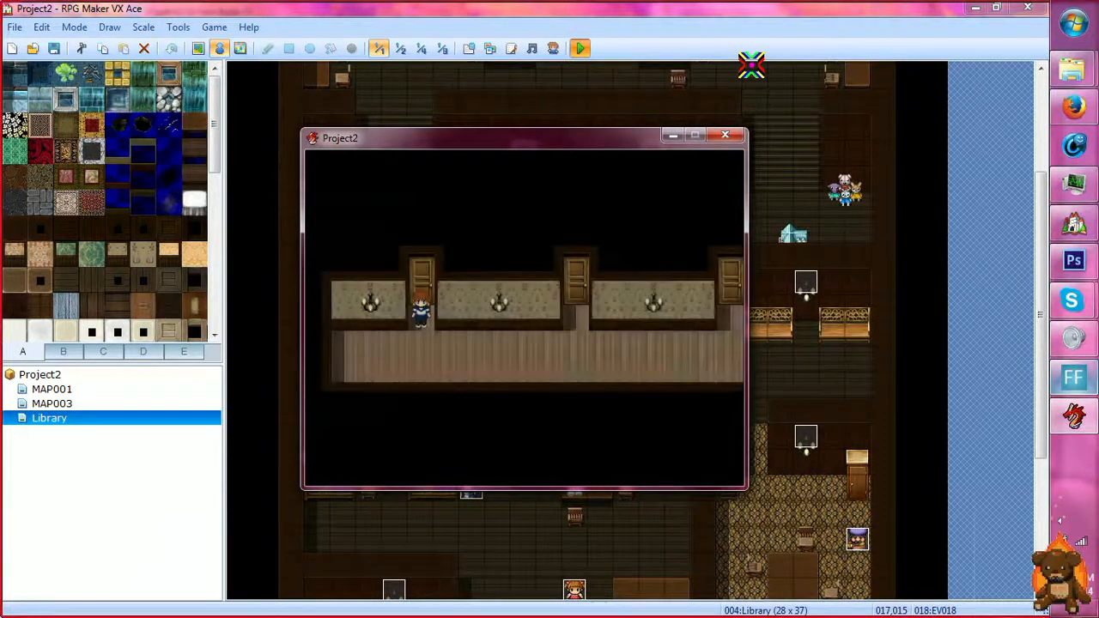
pyautogui.press('Right')
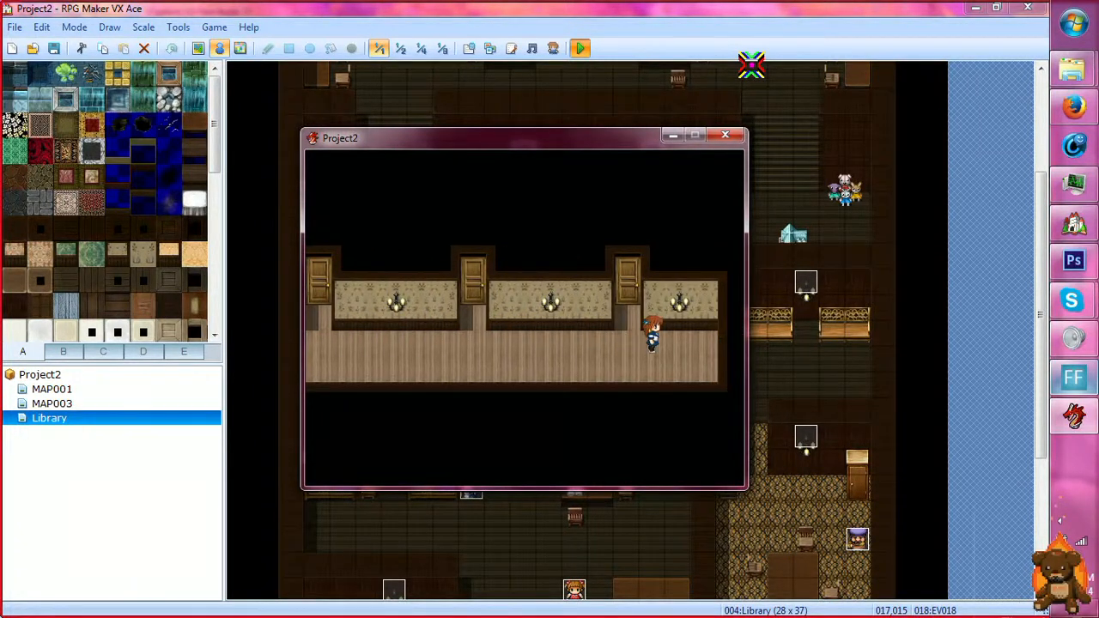
pyautogui.press('Right')
pyautogui.press('Up')
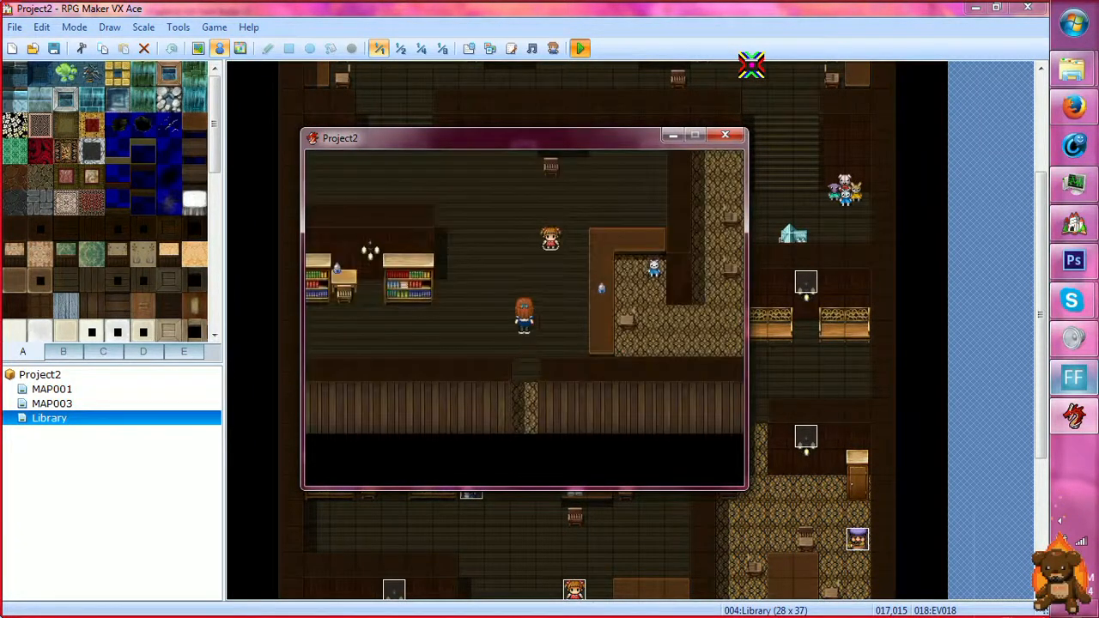
# Walk through the lower library to view the animated characters beside the bookshelves and near the counter.
pyautogui.press('Up')
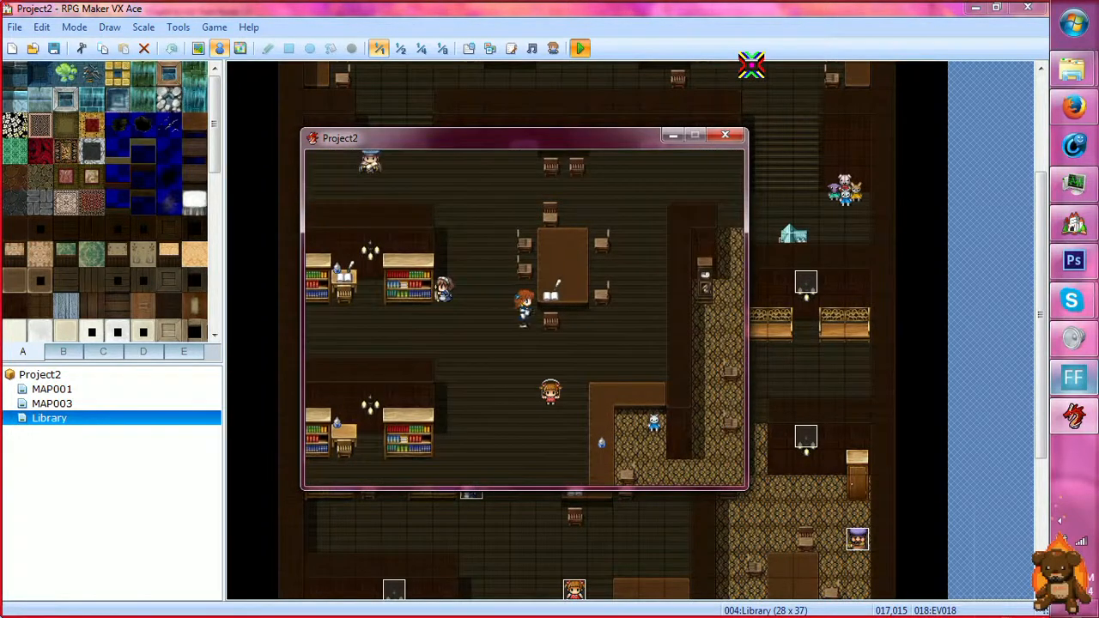
pyautogui.press('Up')
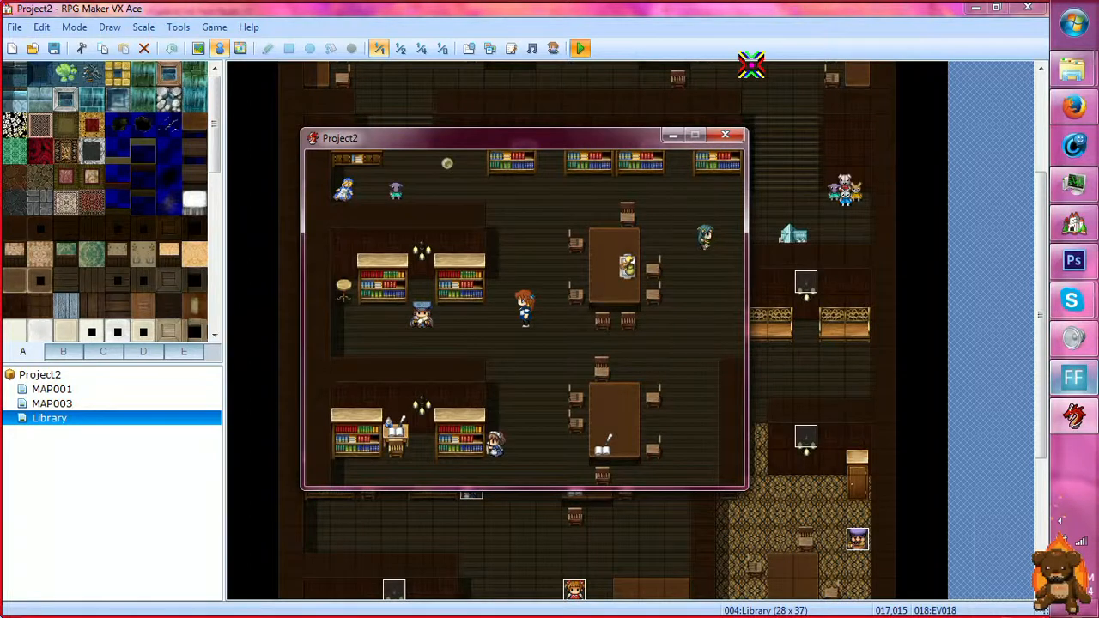
pyautogui.press('Down')
pyautogui.press('Left')
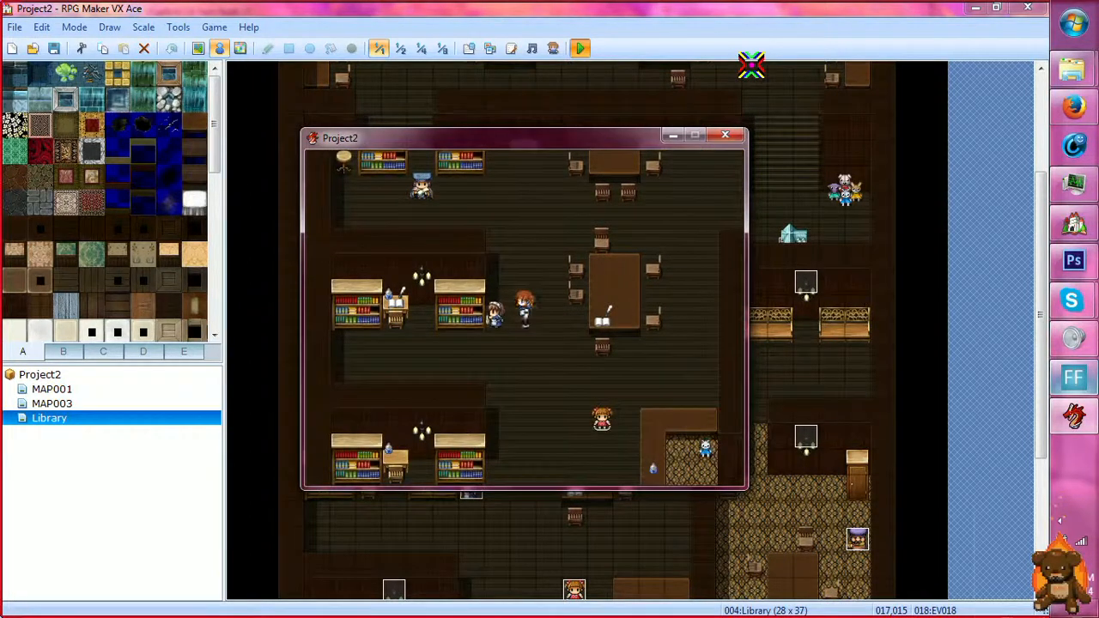
pyautogui.press('Right')
pyautogui.press('Down')
pyautogui.press('Down')
pyautogui.press('Left')
pyautogui.press('Up')
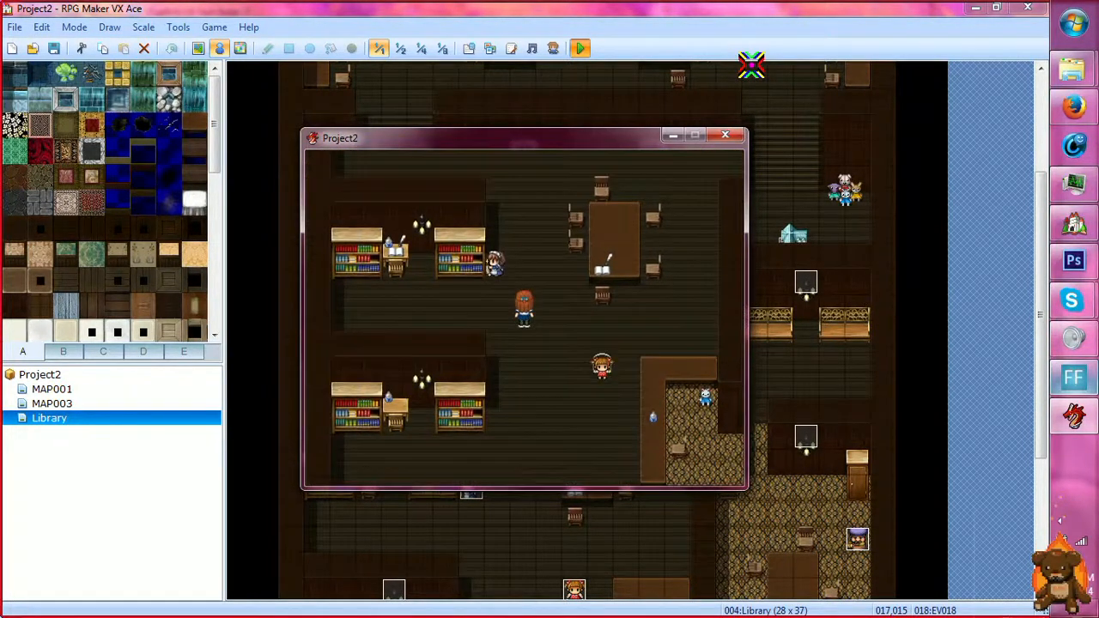
pyautogui.press('Left')
pyautogui.press('Down')
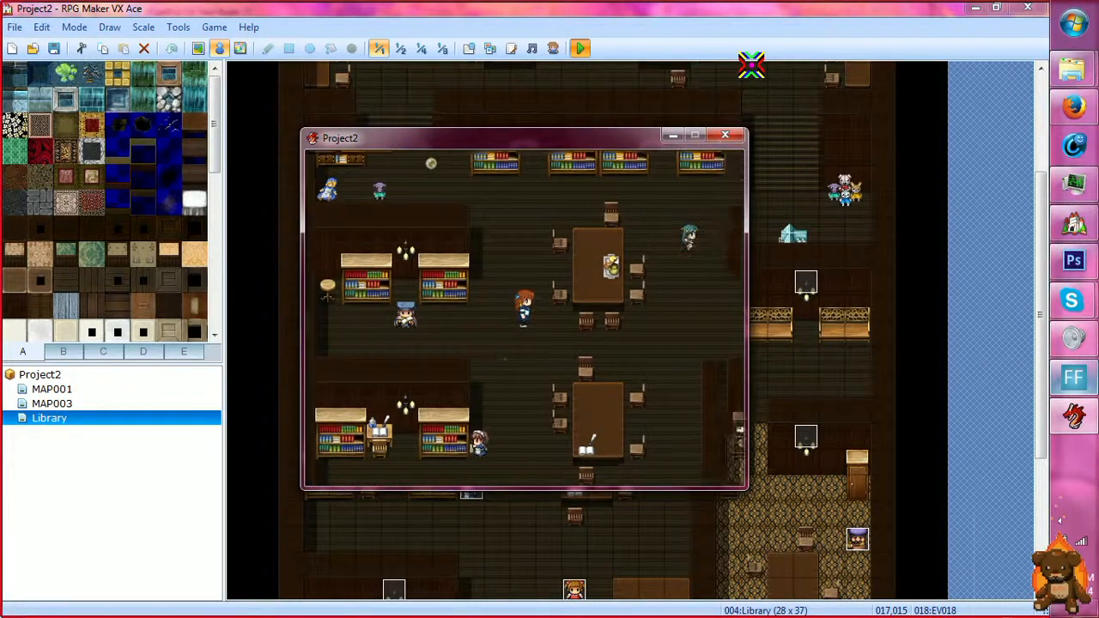
# Walk past the teal-haired dancer to the upper library and partway up the staircase near the stuffed toys.
pyautogui.press('Up')
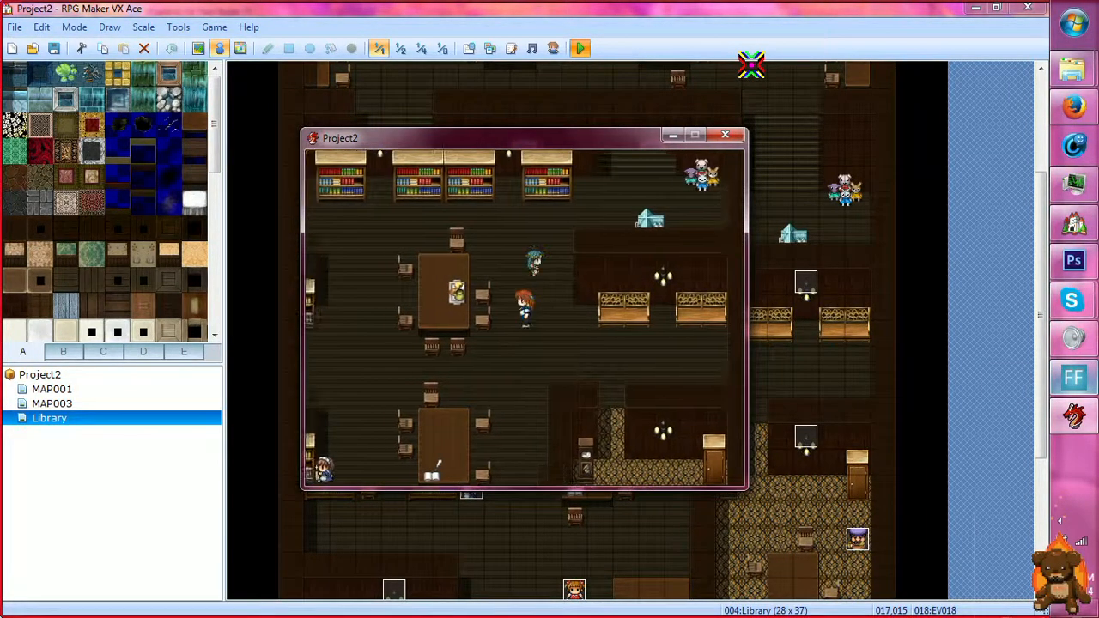
pyautogui.press('Left')
pyautogui.press('Up')
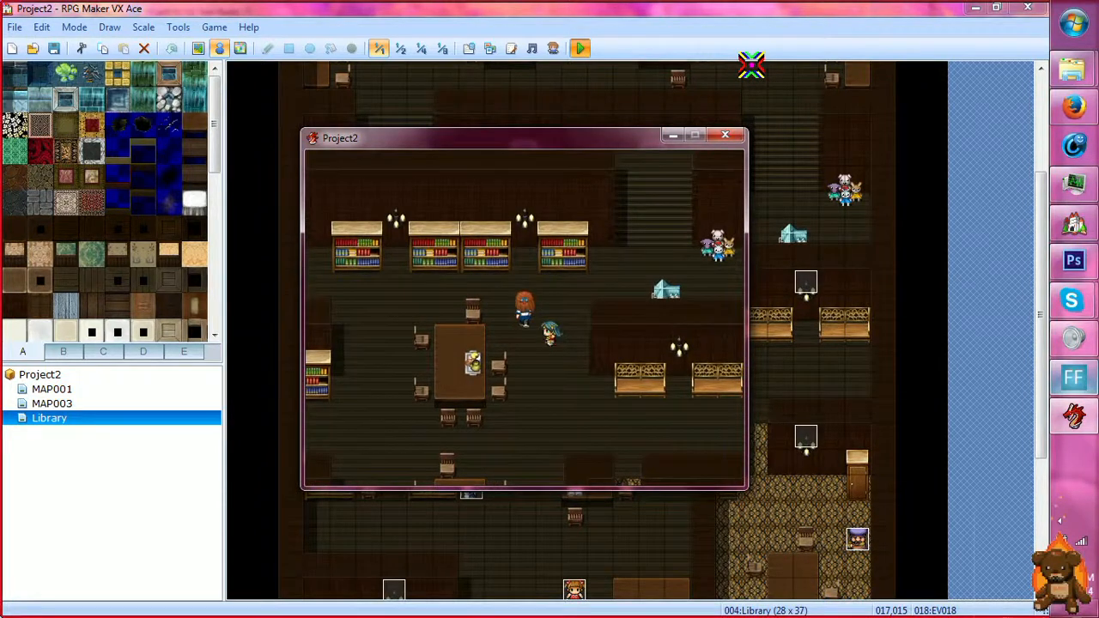
pyautogui.press('Left')
pyautogui.press('Left')
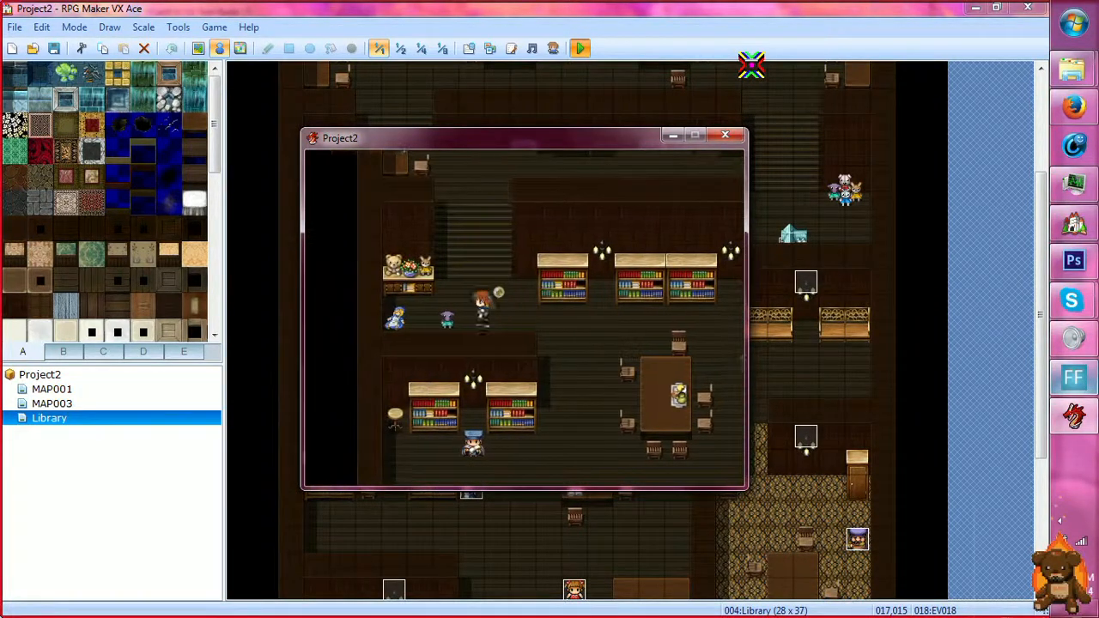
pyautogui.press('Up')
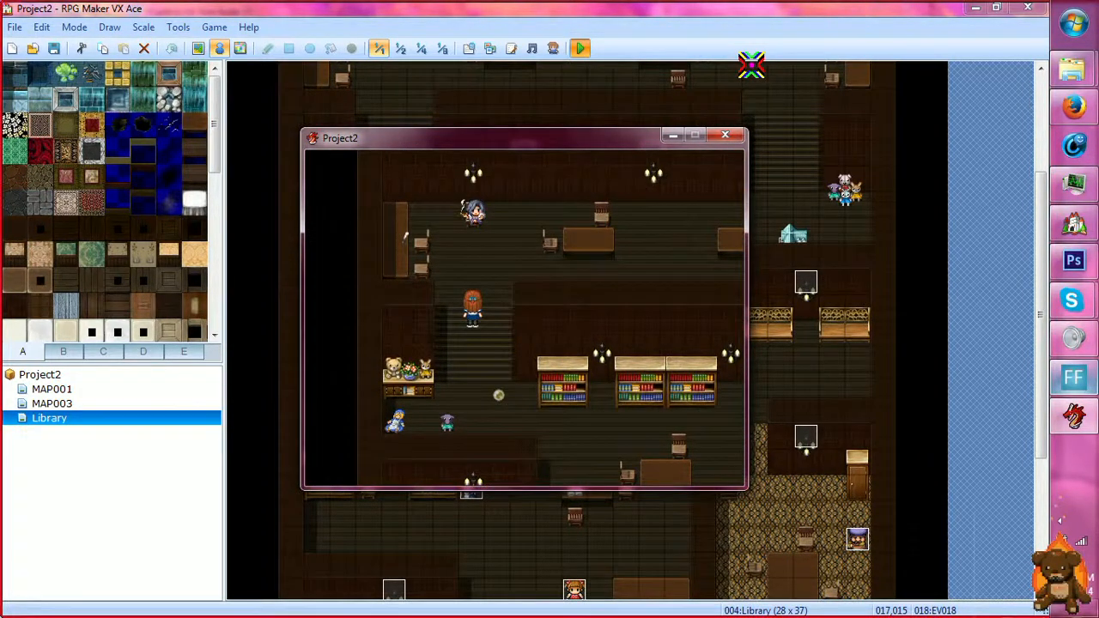
pyautogui.press('Down')
pyautogui.press('Right')
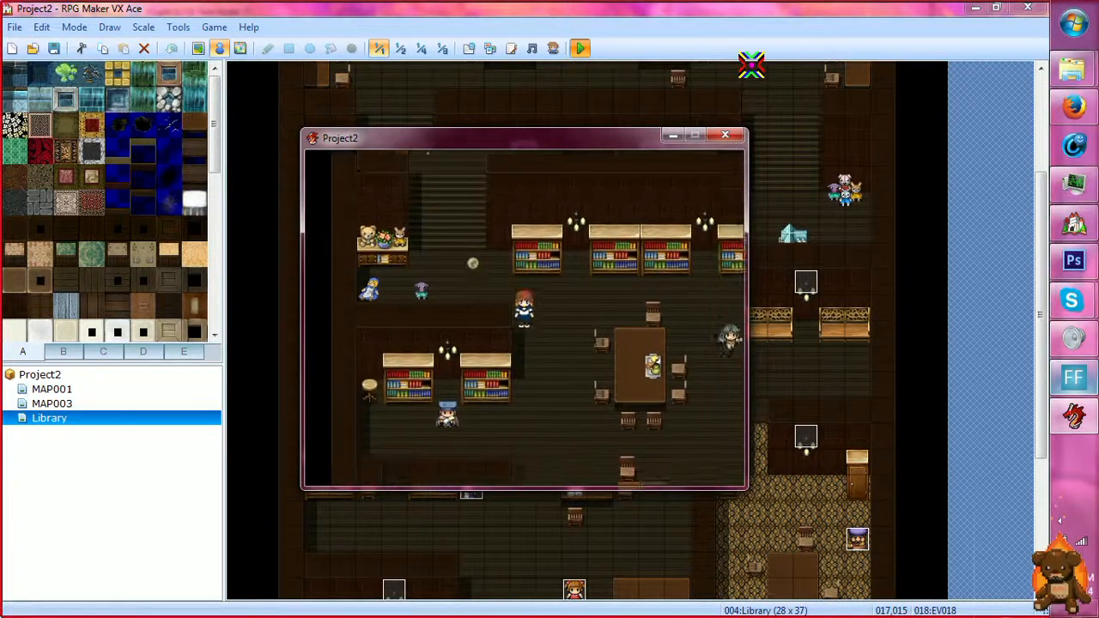
# Walk back down to the reading tables in the playtest and close the game window.
pyautogui.press('Down')
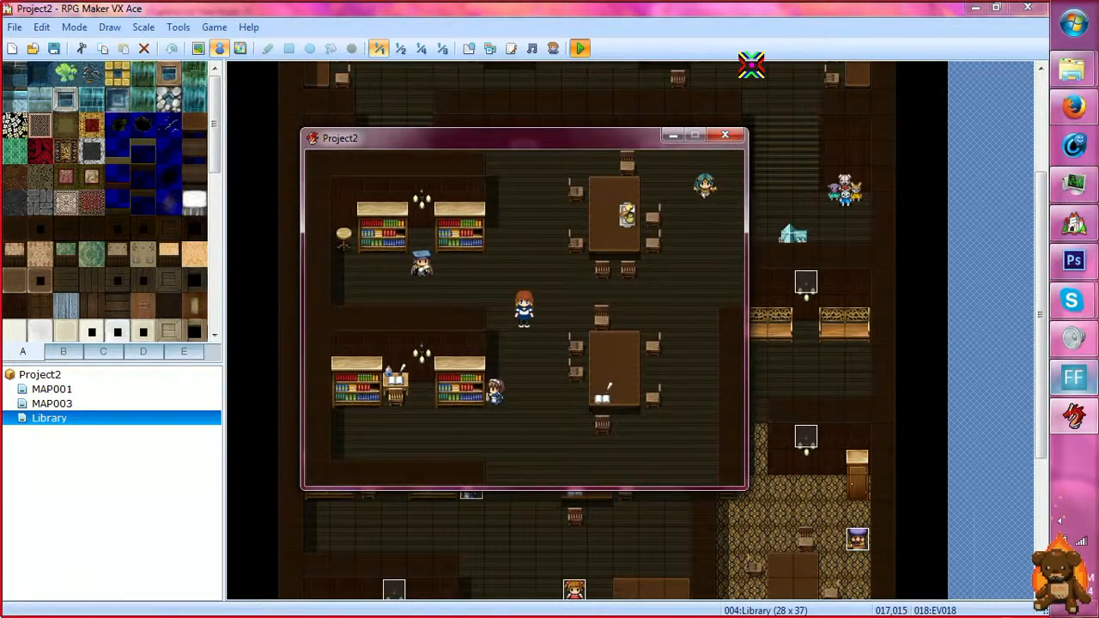
pyautogui.press('Right')
pyautogui.press('Left')
pyautogui.press('Down')
pyautogui.press('Right')
pyautogui.press('Down')
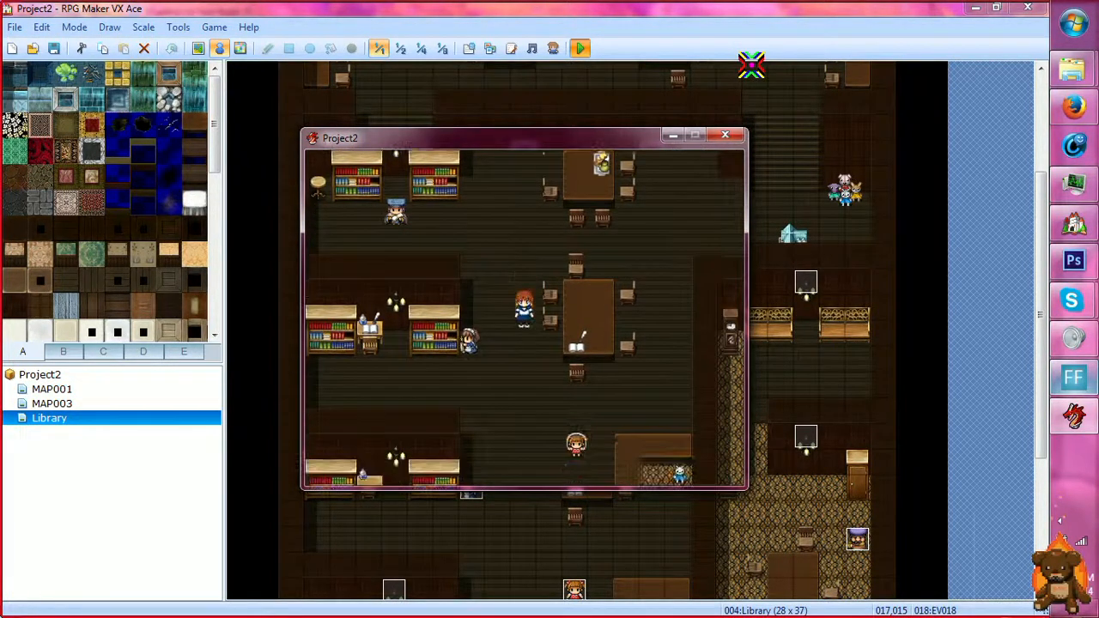
pyautogui.click(721, 135)
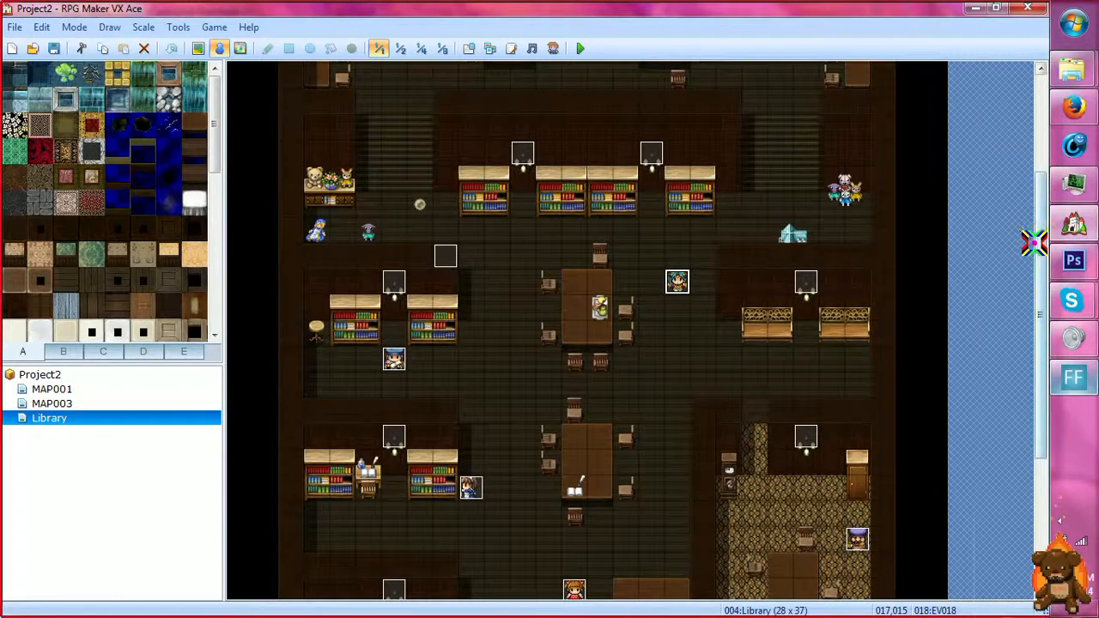
# Examine the graphic and the Stepping Anim. and Direction Fix options of the pigtailed girl's event near the counter, leaving the event unchanged.
pyautogui.moveTo(1033, 245); pyautogui.dragTo(1028, 312)
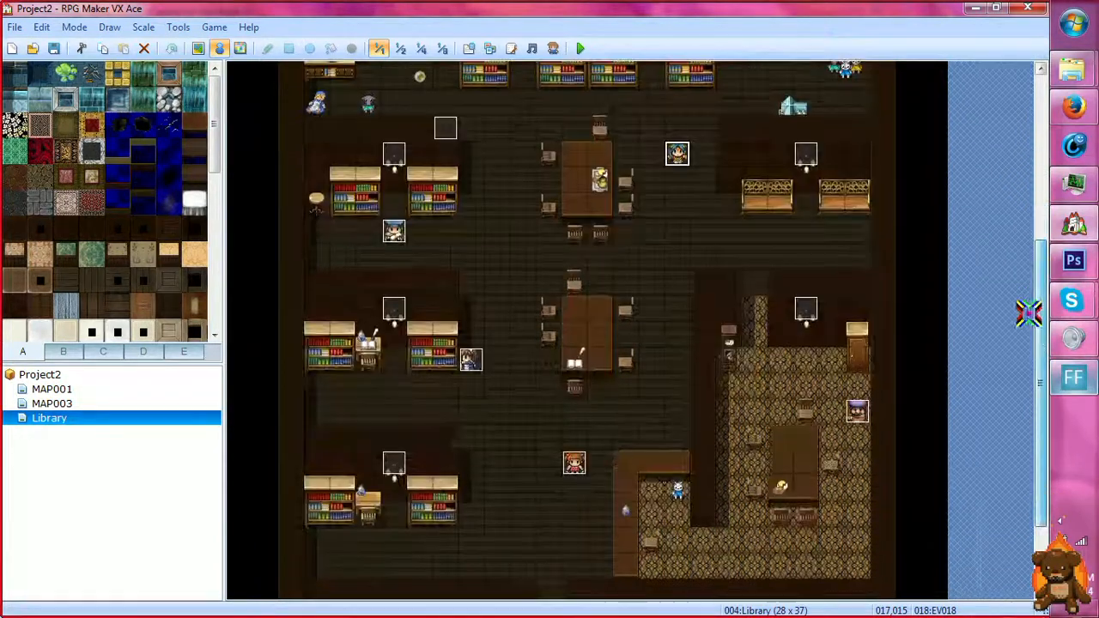
pyautogui.doubleClick(581, 463)
pyautogui.doubleClick(241, 389)
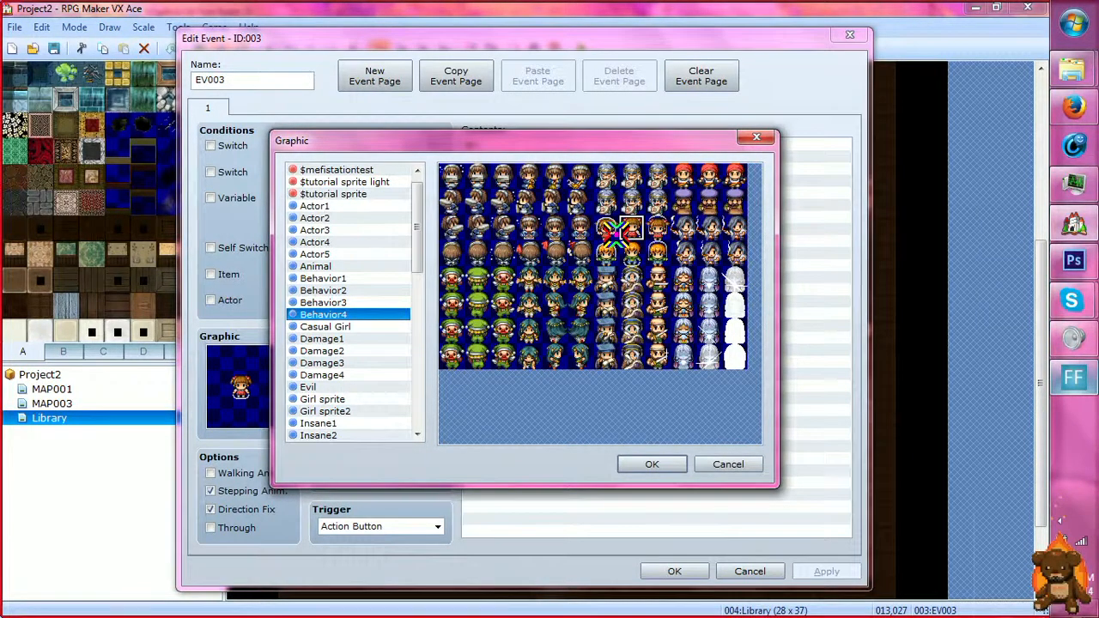
pyautogui.click(756, 138)
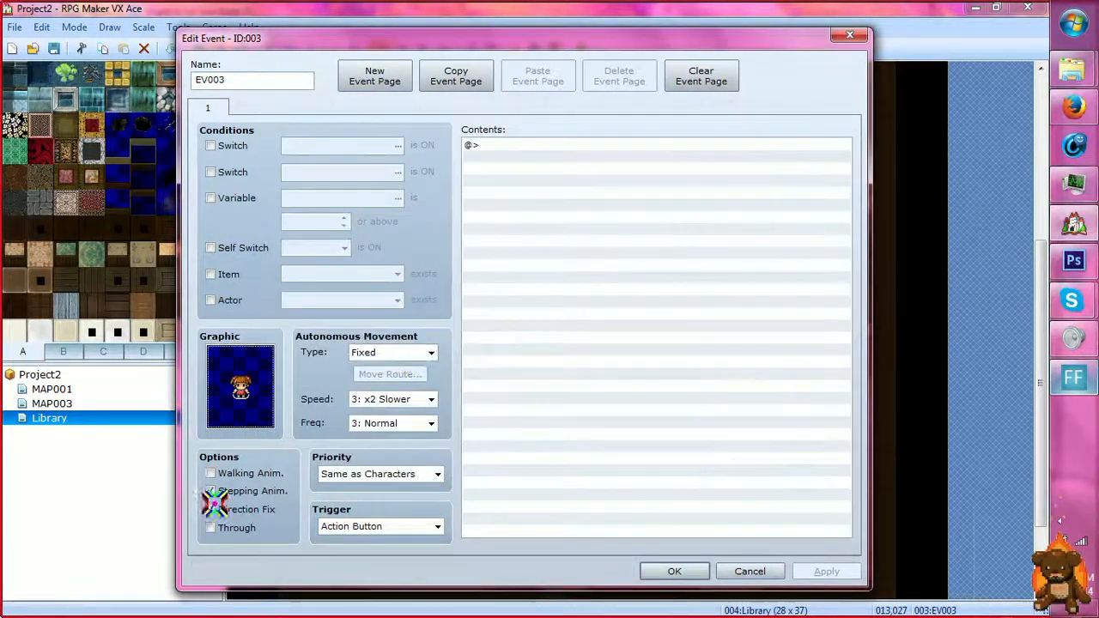
pyautogui.click(210, 510)
pyautogui.click(211, 491)
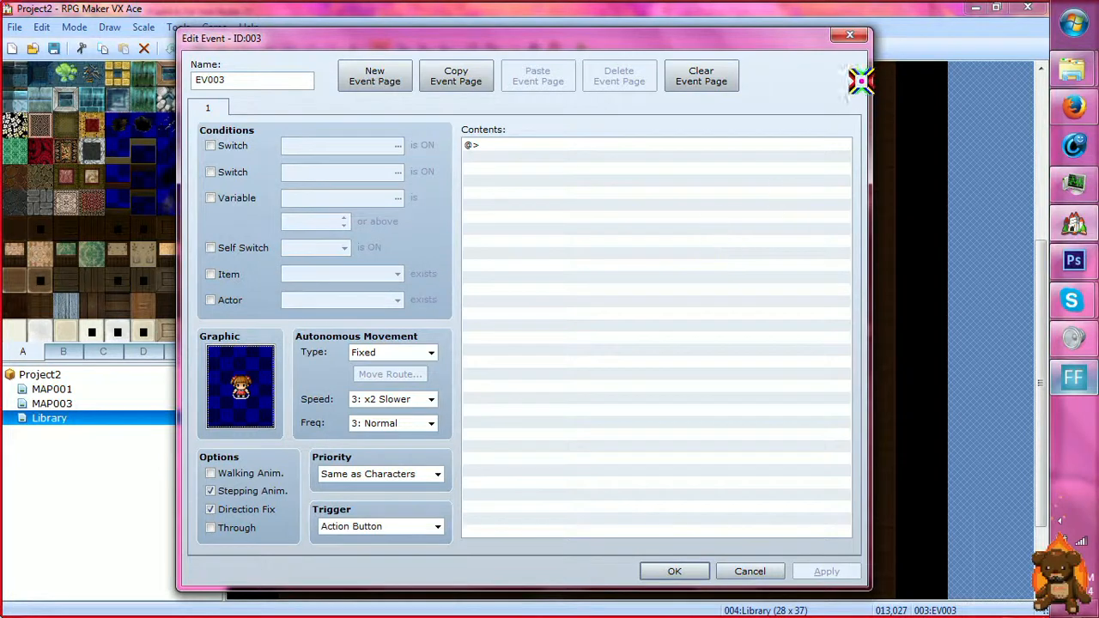
pyautogui.click(851, 36)
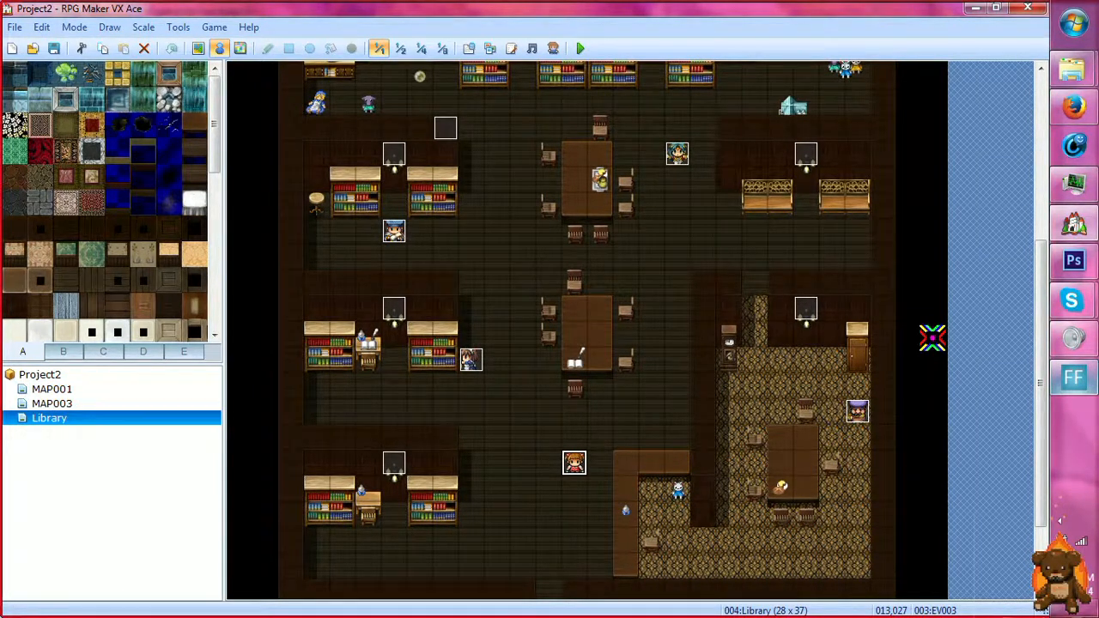
# Inspect the first event page of the blue-capped character by the bookshelves and that of the teal-haired dancer.
pyautogui.doubleClick(395, 233)
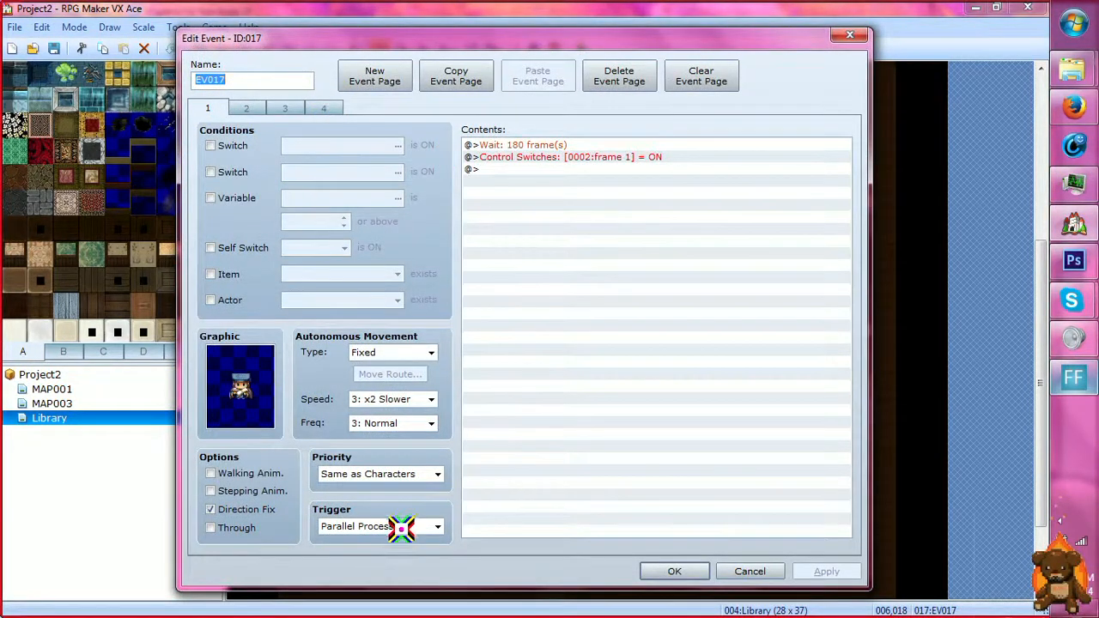
pyautogui.moveTo(444, 528)
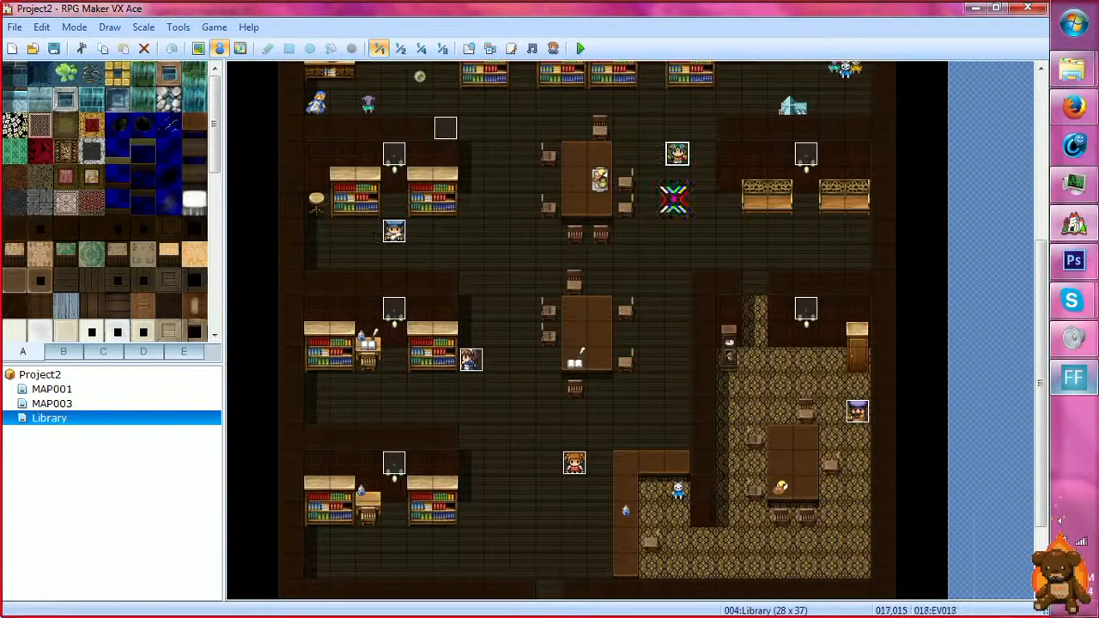
pyautogui.doubleClick(674, 199)
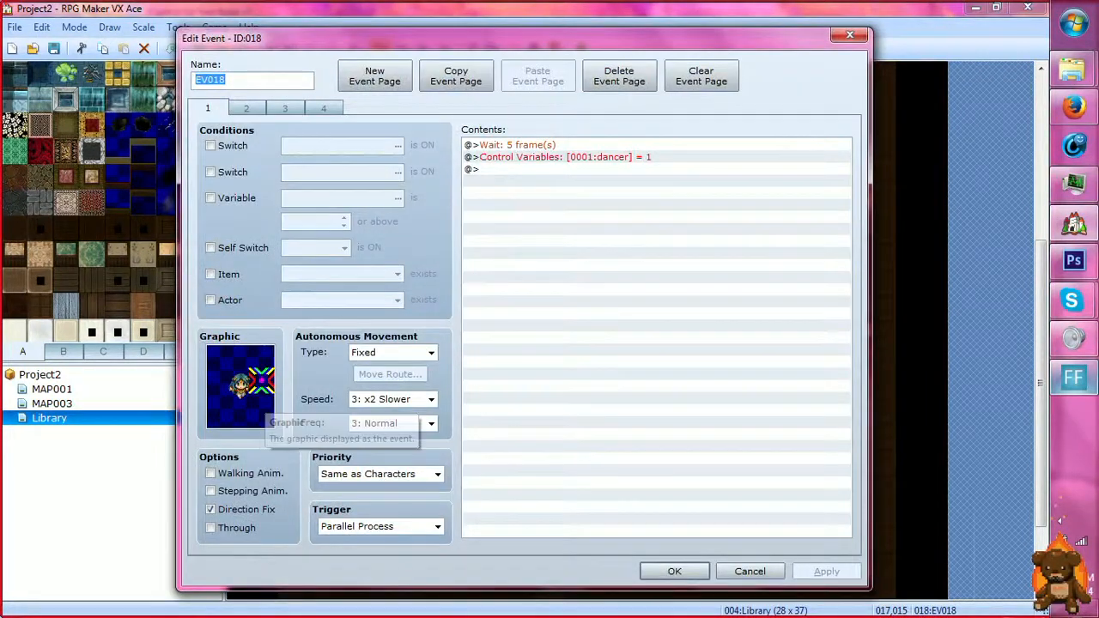
pyautogui.click(850, 34)
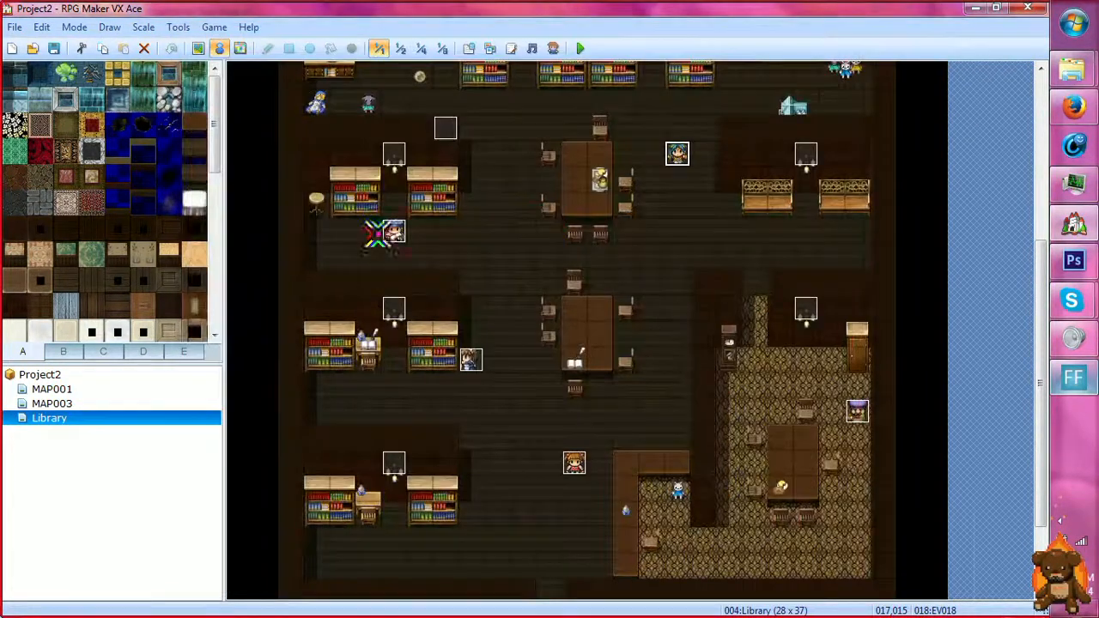
# Reopen the blue-capped character's event and view its sprite in the Behavior4 graphic sheet without changing it.
pyautogui.doubleClick(536, 249)
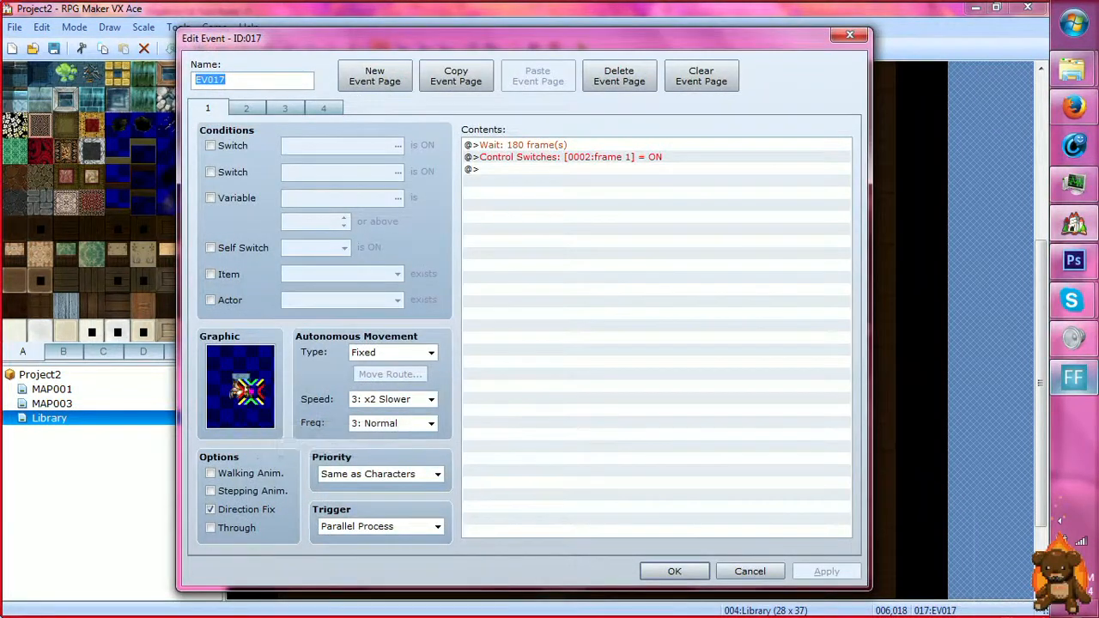
pyautogui.doubleClick(247, 392)
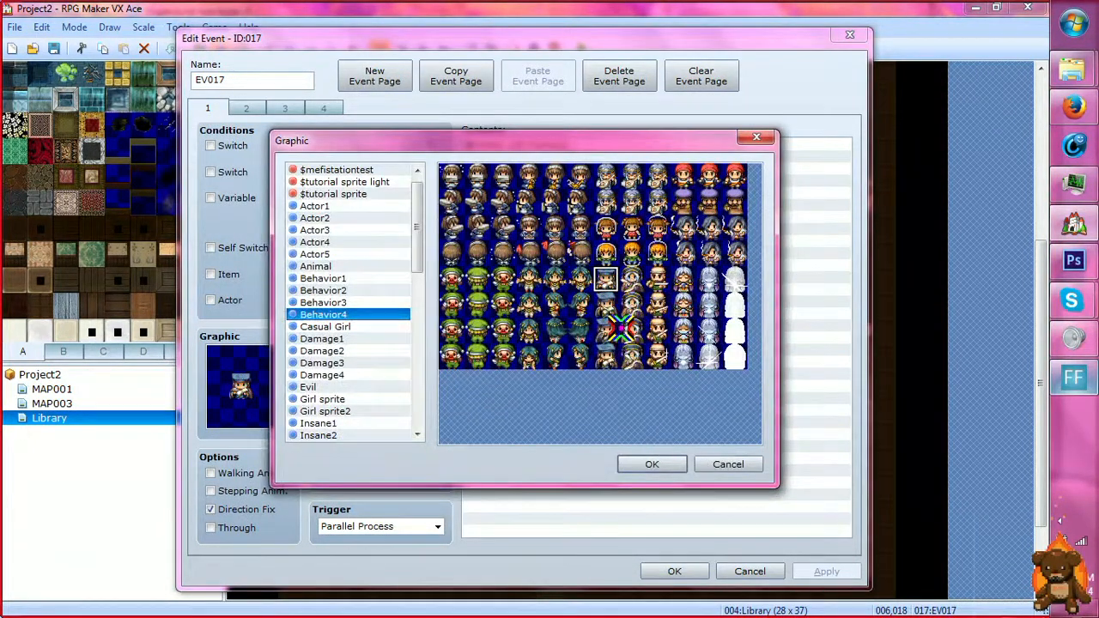
pyautogui.click(726, 464)
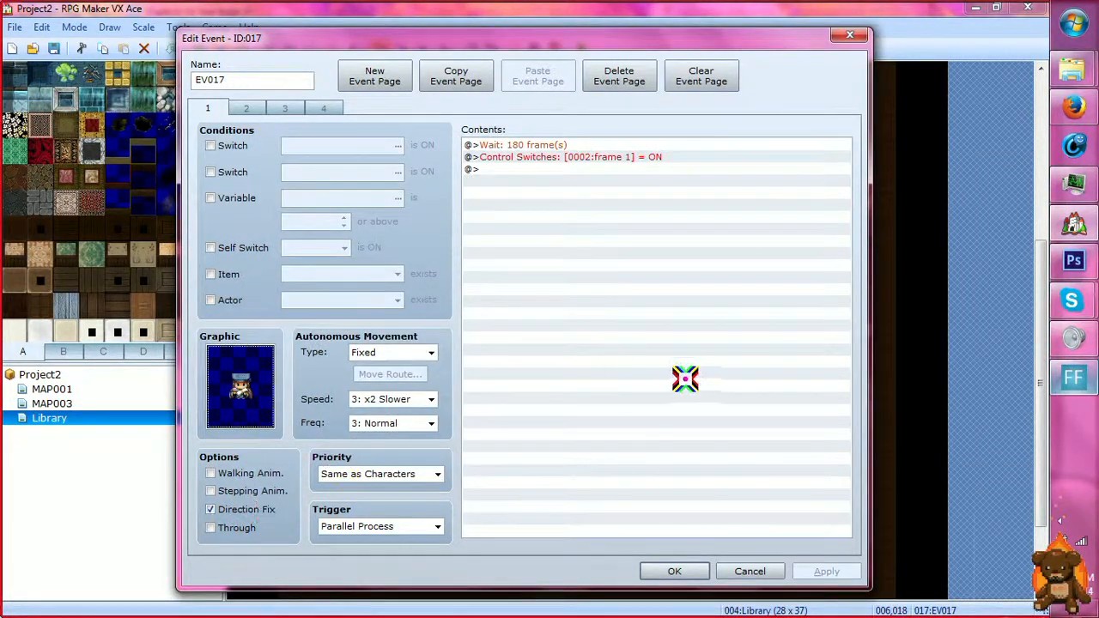
# Open the event's Control Switches command for editing and review its switch list, highlighting switch 0004:frame 3.
pyautogui.doubleClick(615, 158)
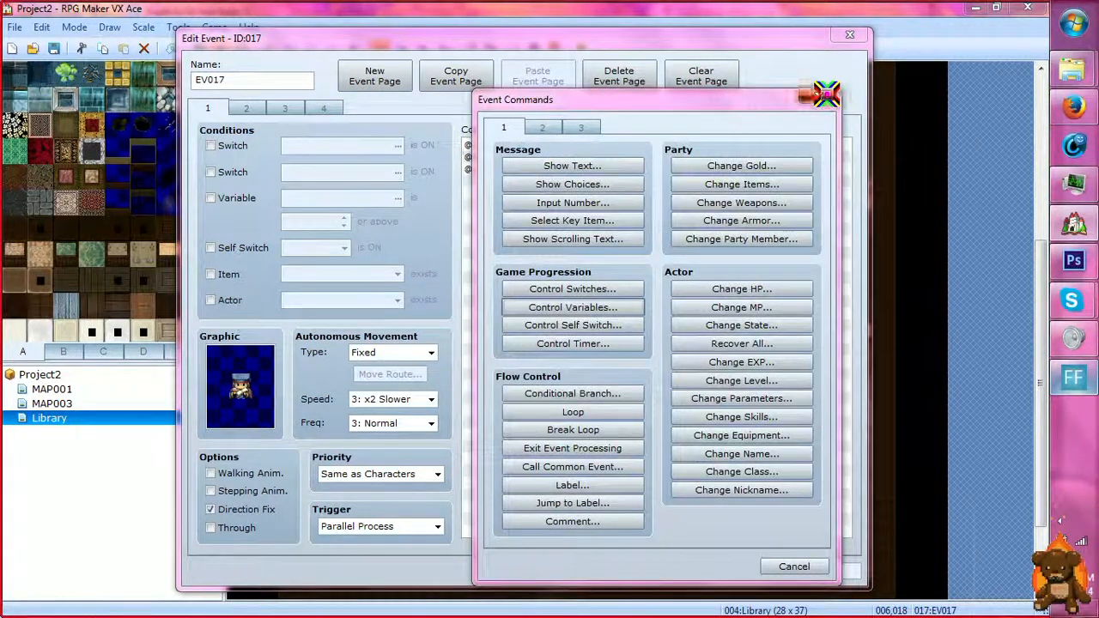
pyautogui.click(820, 96)
pyautogui.rightClick(527, 156)
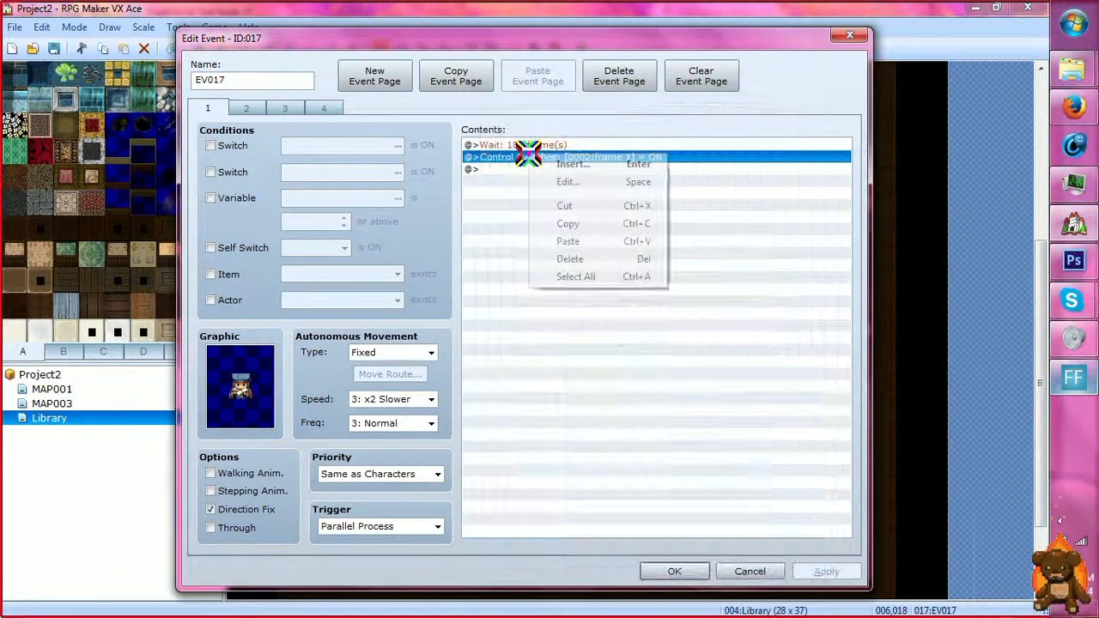
pyautogui.click(569, 181)
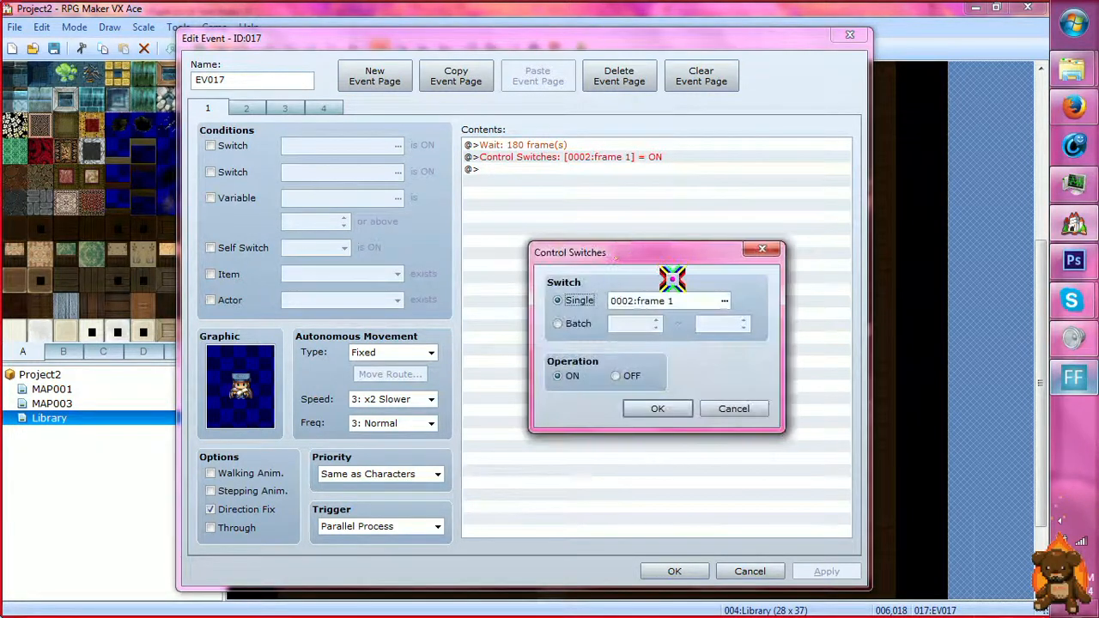
pyautogui.click(723, 300)
pyautogui.click(678, 241)
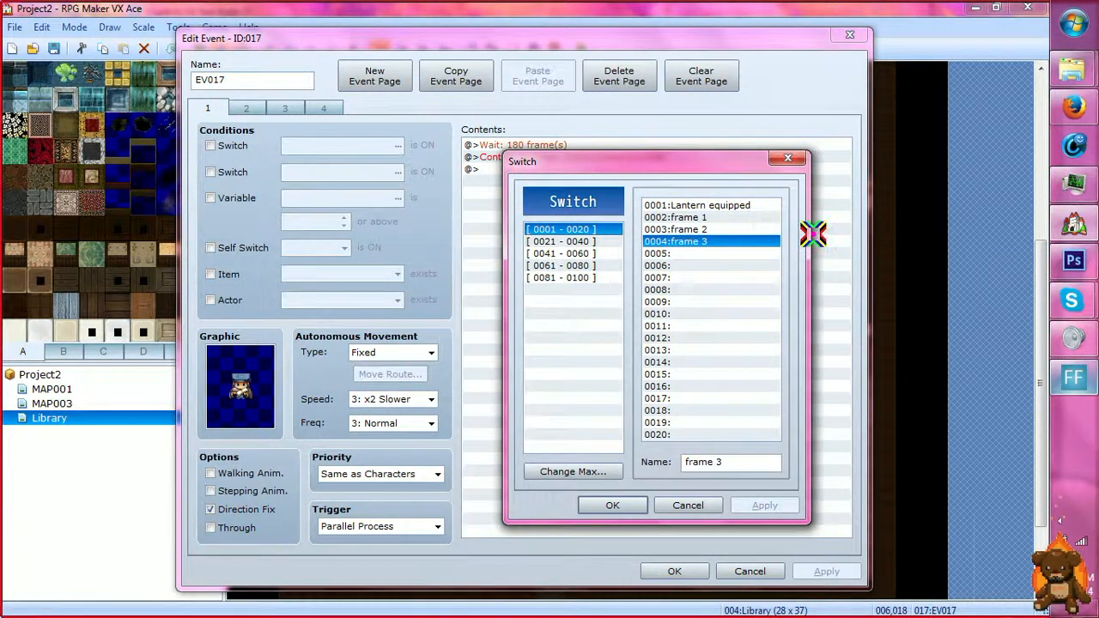
pyautogui.moveTo(746, 160); pyautogui.dragTo(768, 184)
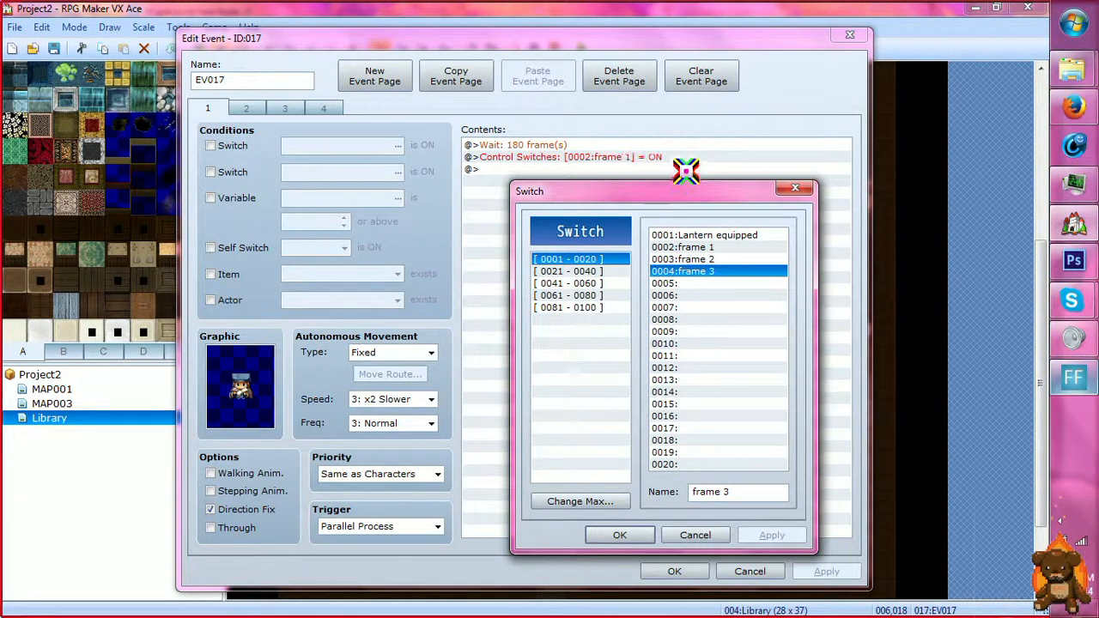
# Dismiss the switch list and Control Switches command, and examine the switch conditions and commands on the blue-capped character's event pages 2 to 4.
pyautogui.click(791, 180)
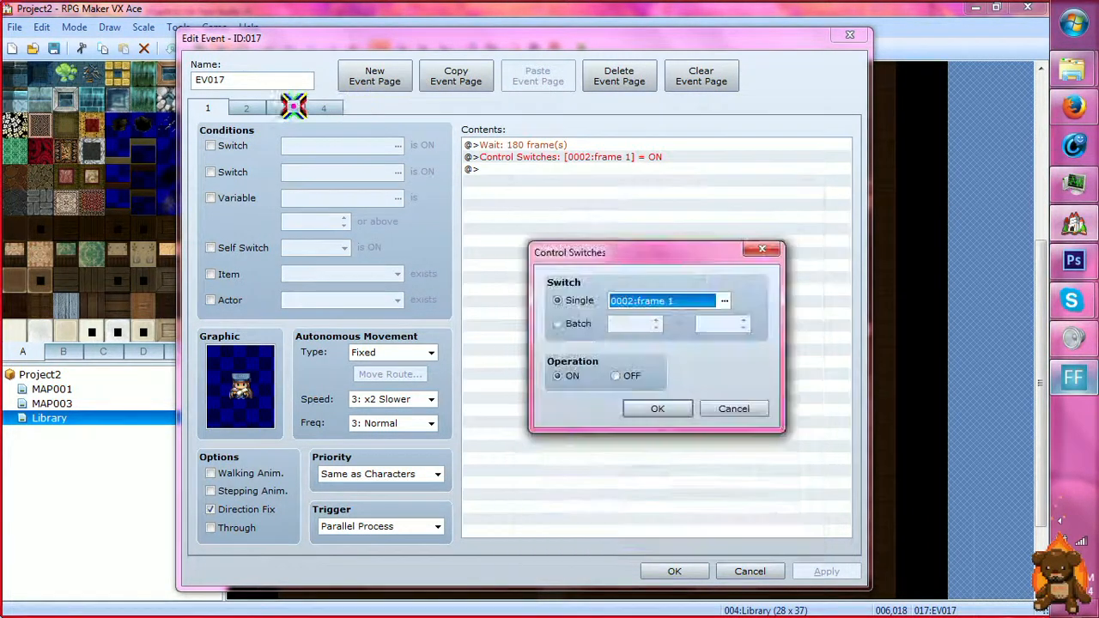
pyautogui.click(762, 249)
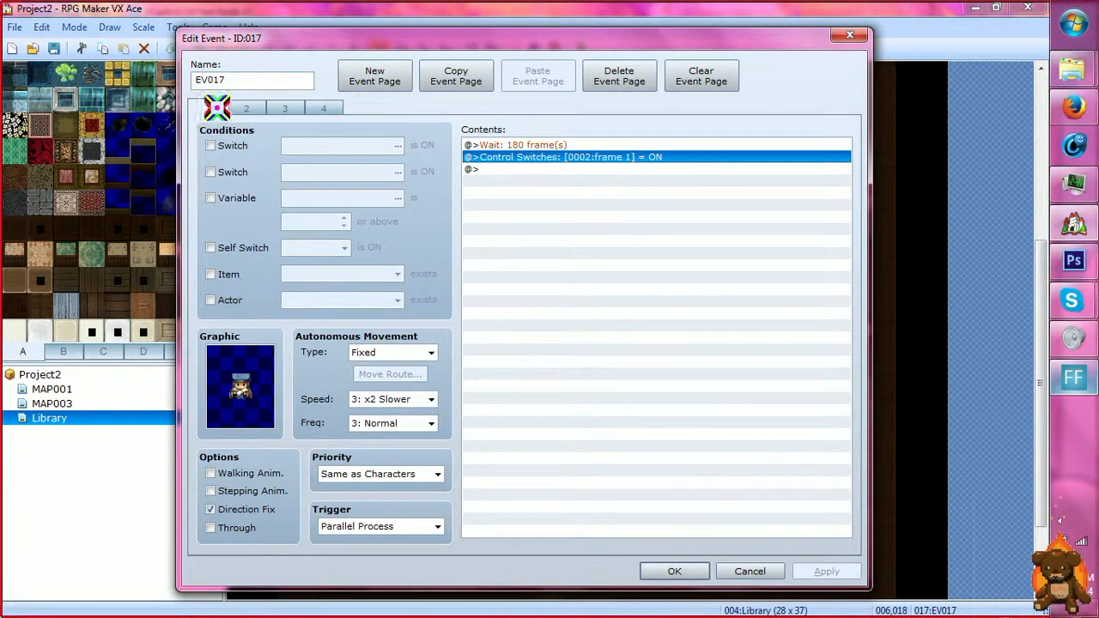
pyautogui.click(242, 109)
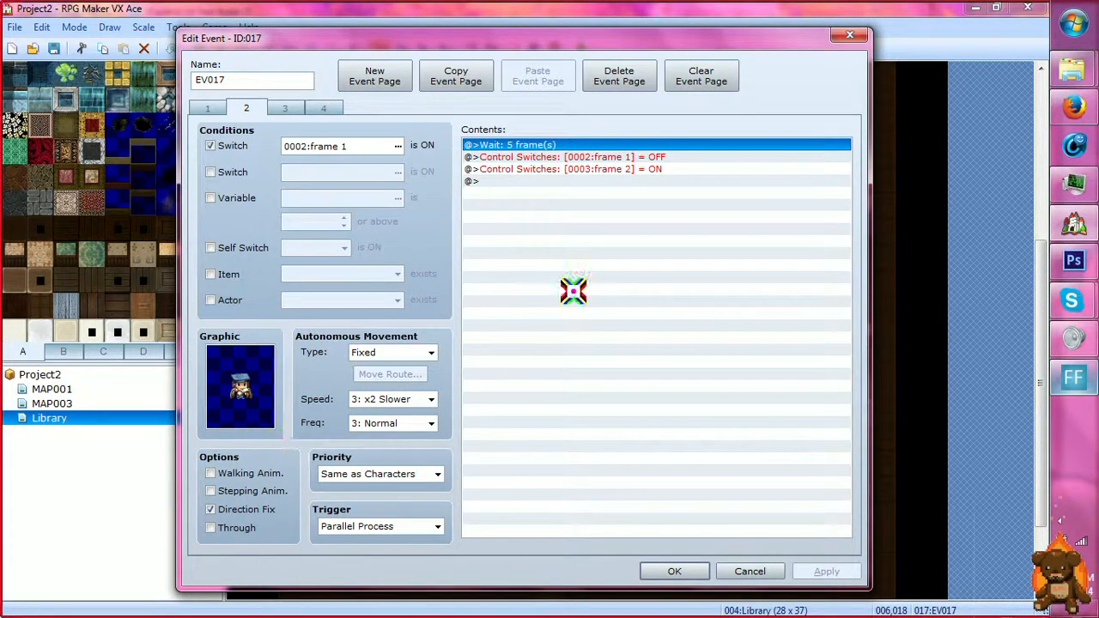
pyautogui.click(668, 157)
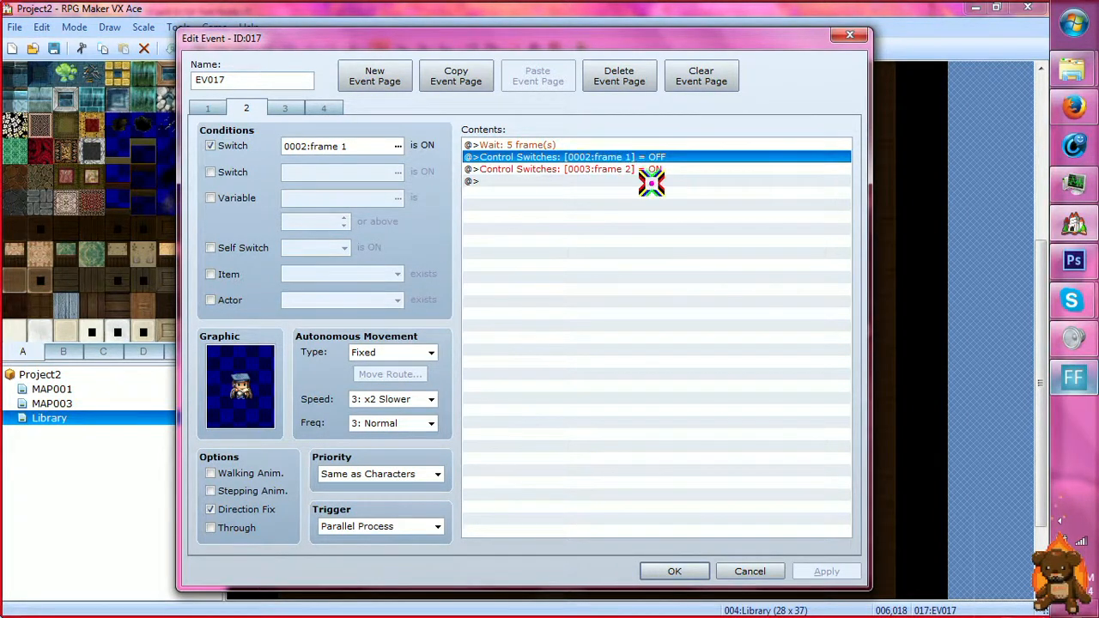
pyautogui.click(292, 108)
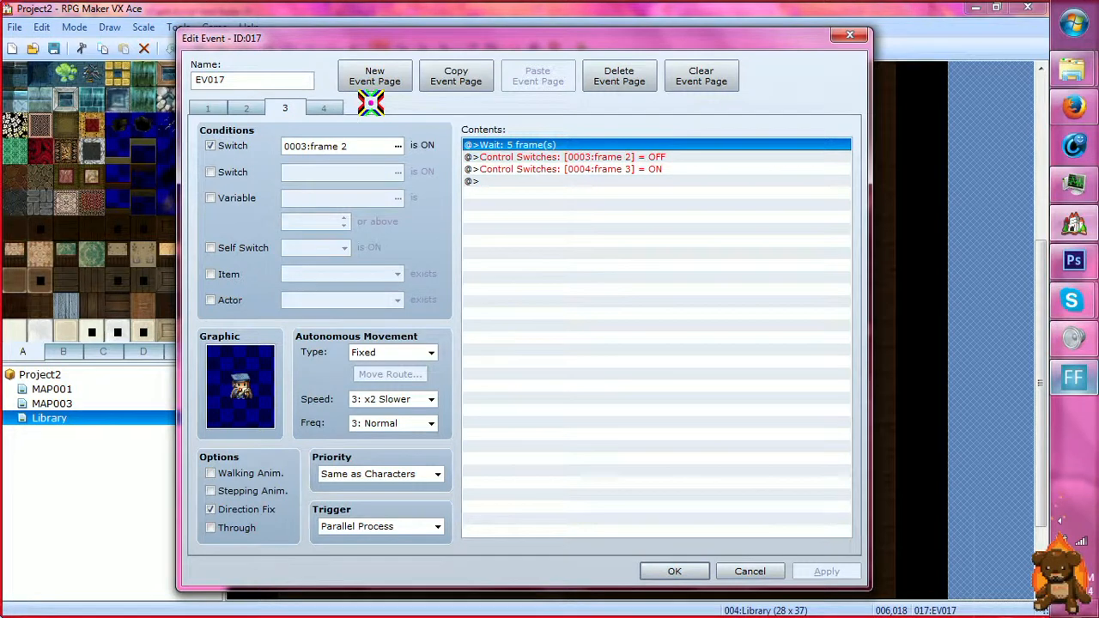
pyautogui.click(325, 107)
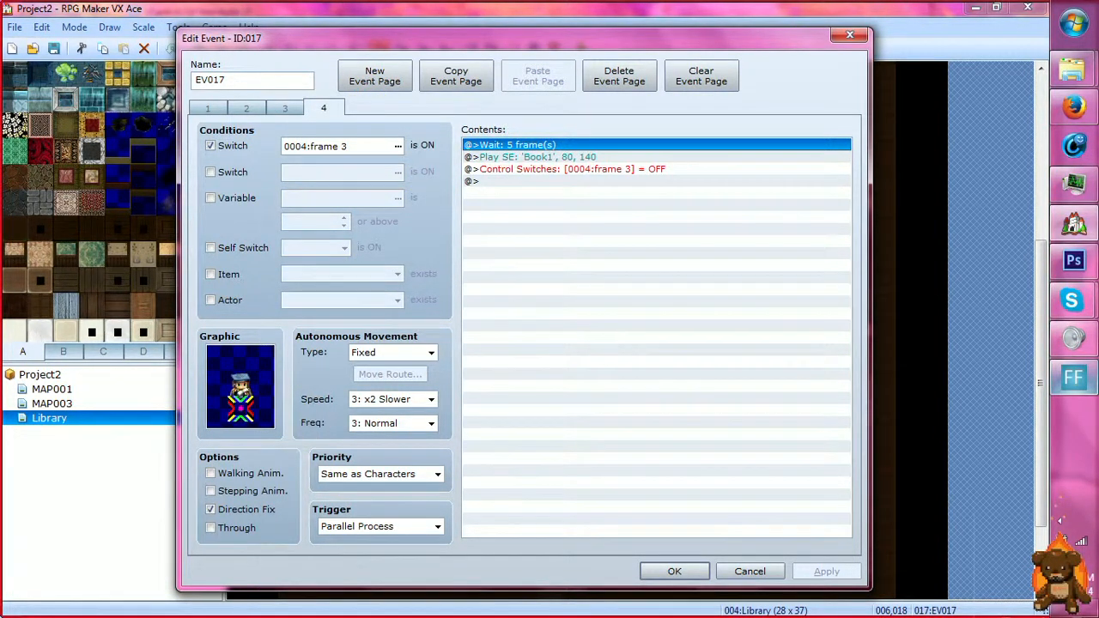
pyautogui.click(568, 156)
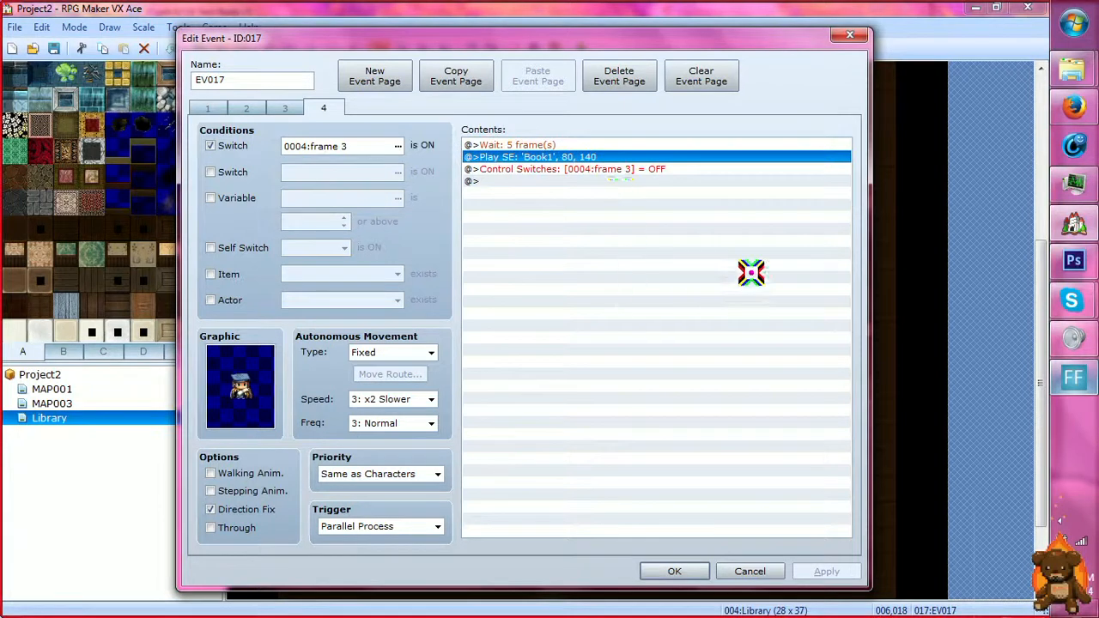
pyautogui.click(592, 169)
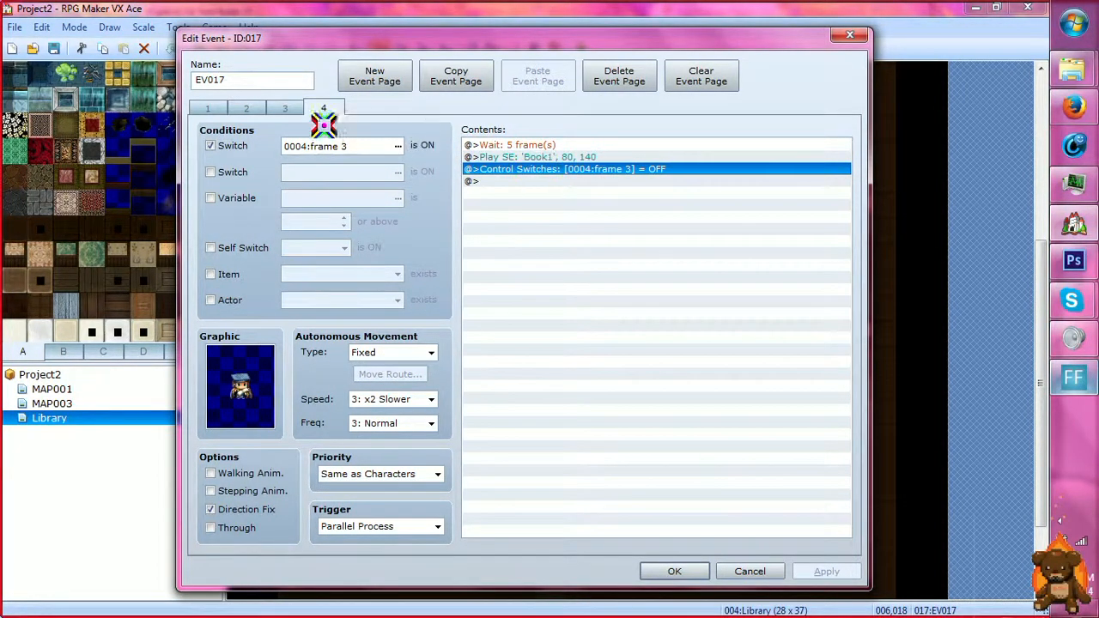
# Trace the frame switch sequence from event page 1 through page 4, and close the blue-capped character's event without changes.
pyautogui.click(209, 107)
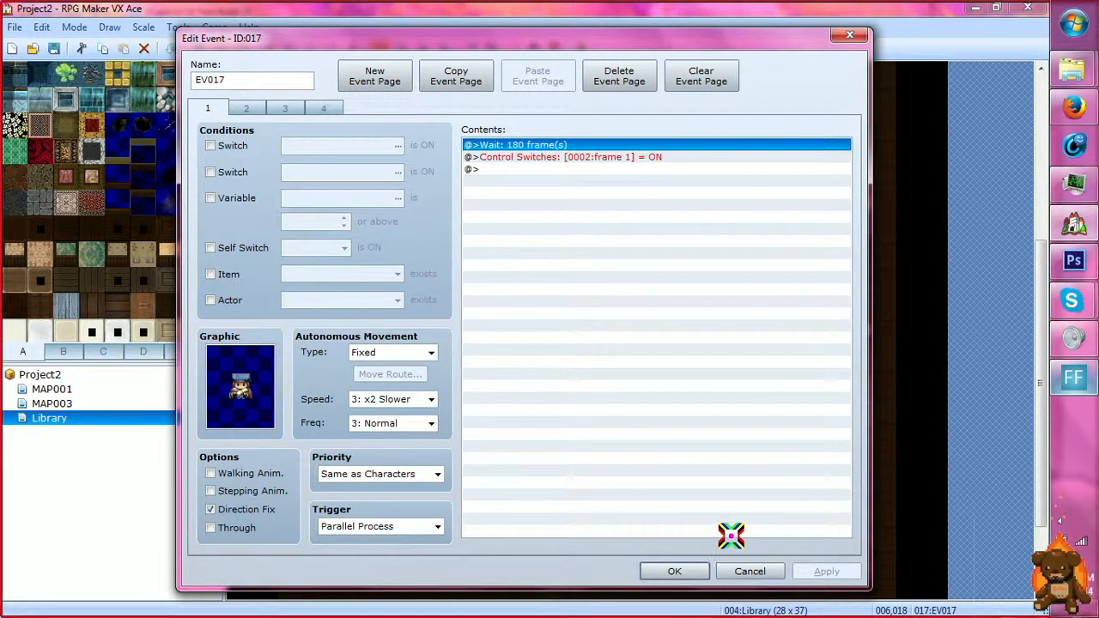
pyautogui.click(246, 107)
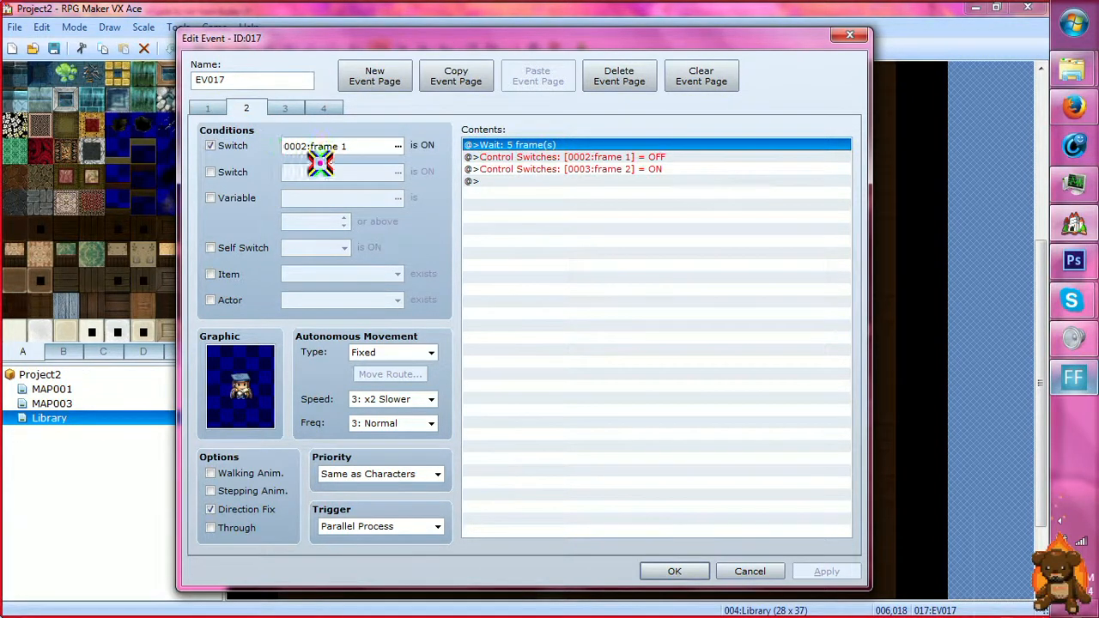
pyautogui.click(277, 108)
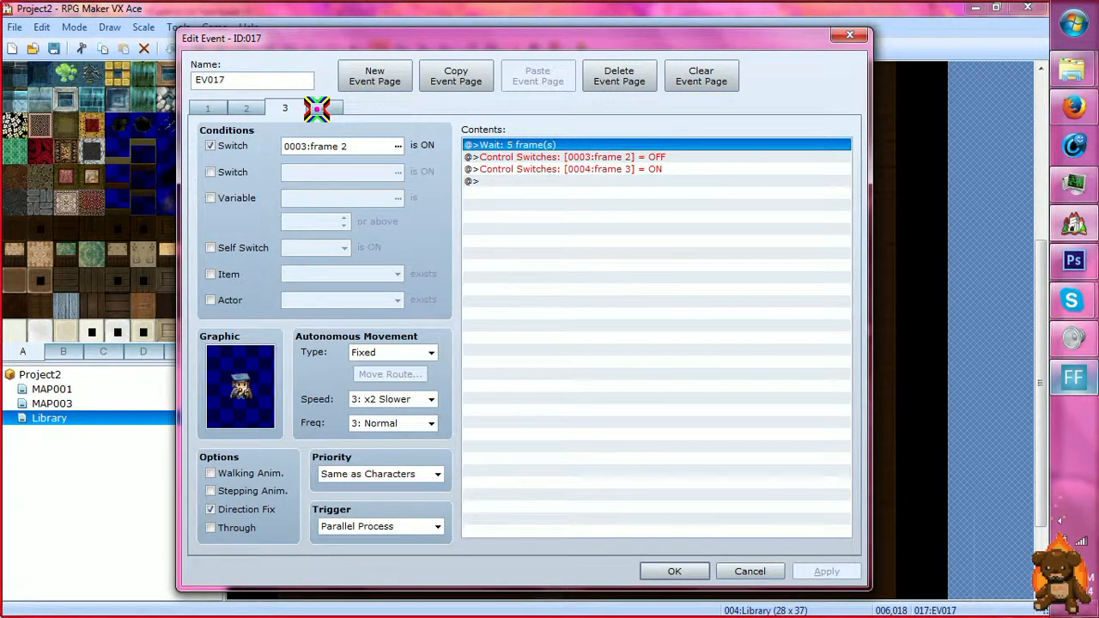
pyautogui.click(317, 108)
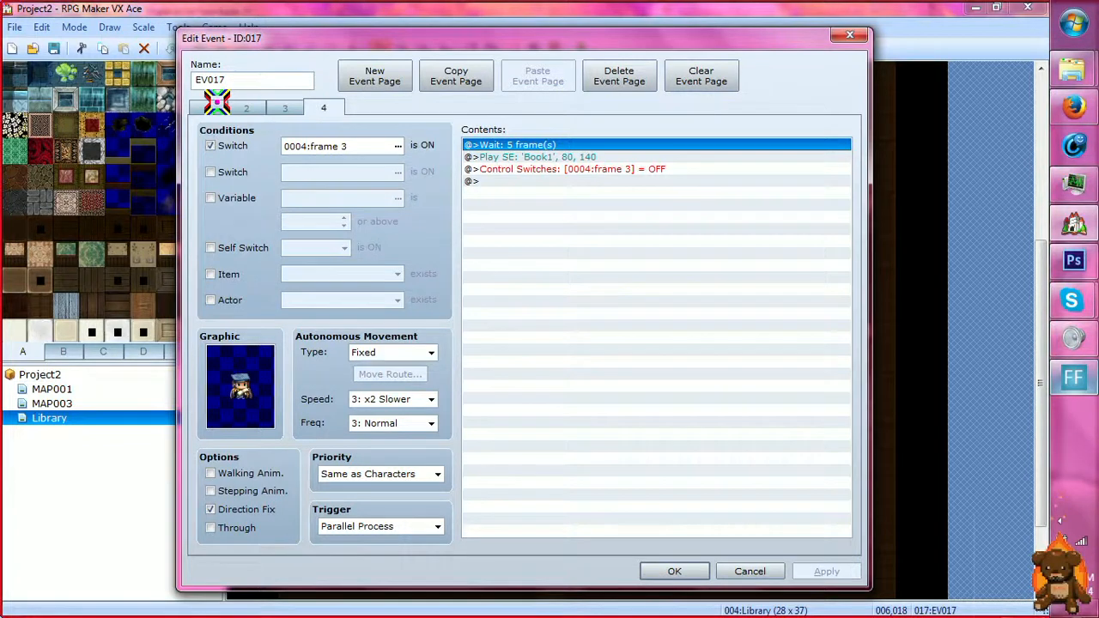
pyautogui.click(853, 36)
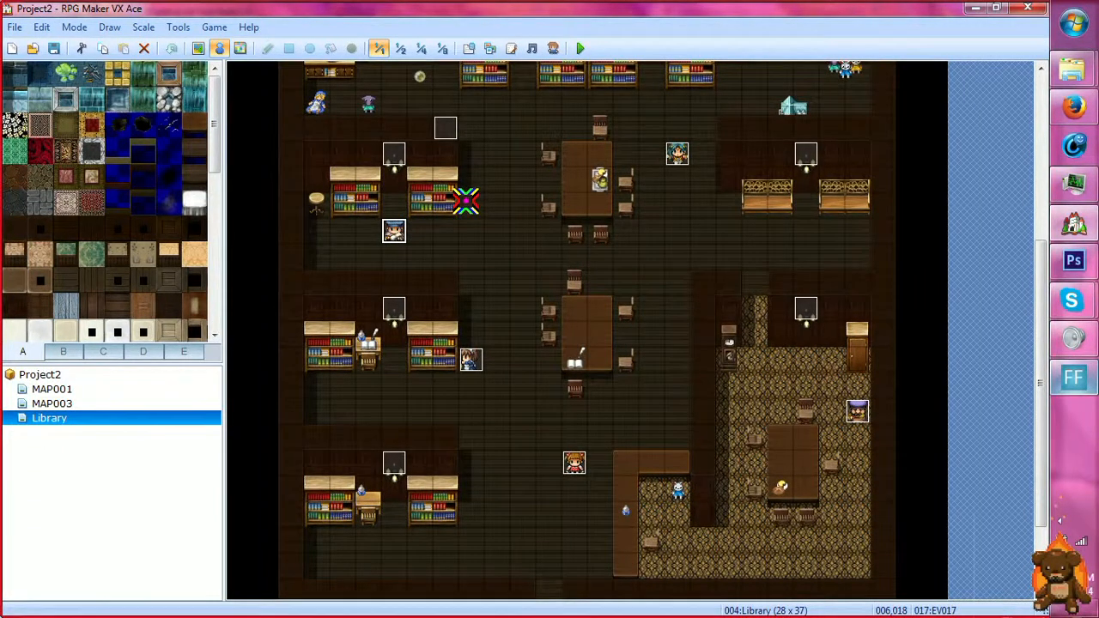
# Reopen the blue-capped character's event, compare the graphics and switch commands across its four pages, and close it without changes.
pyautogui.doubleClick(397, 233)
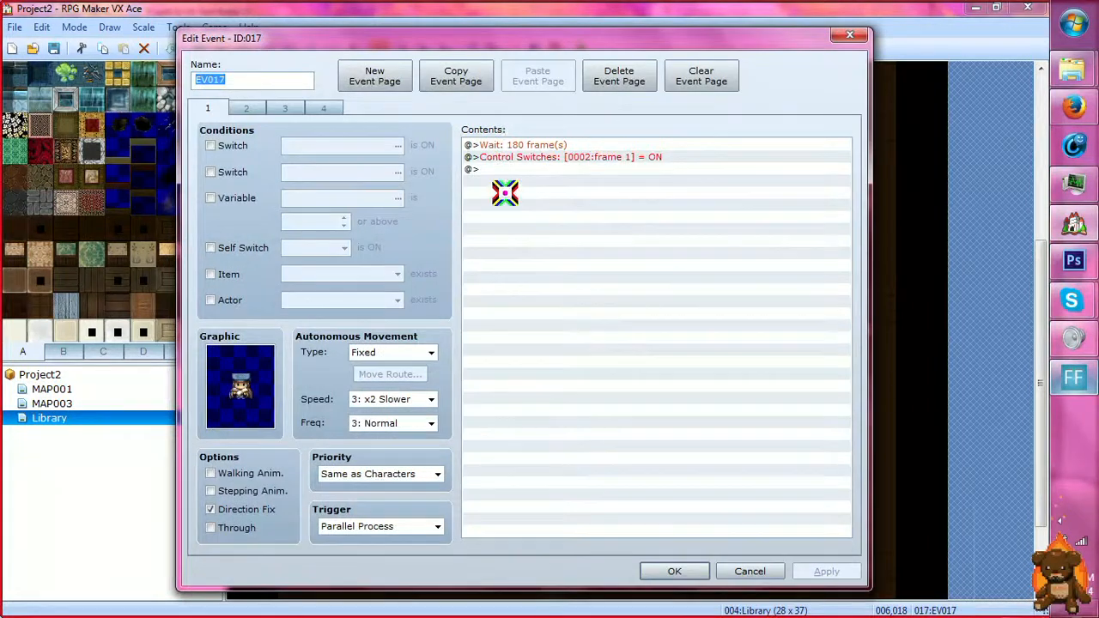
pyautogui.click(247, 109)
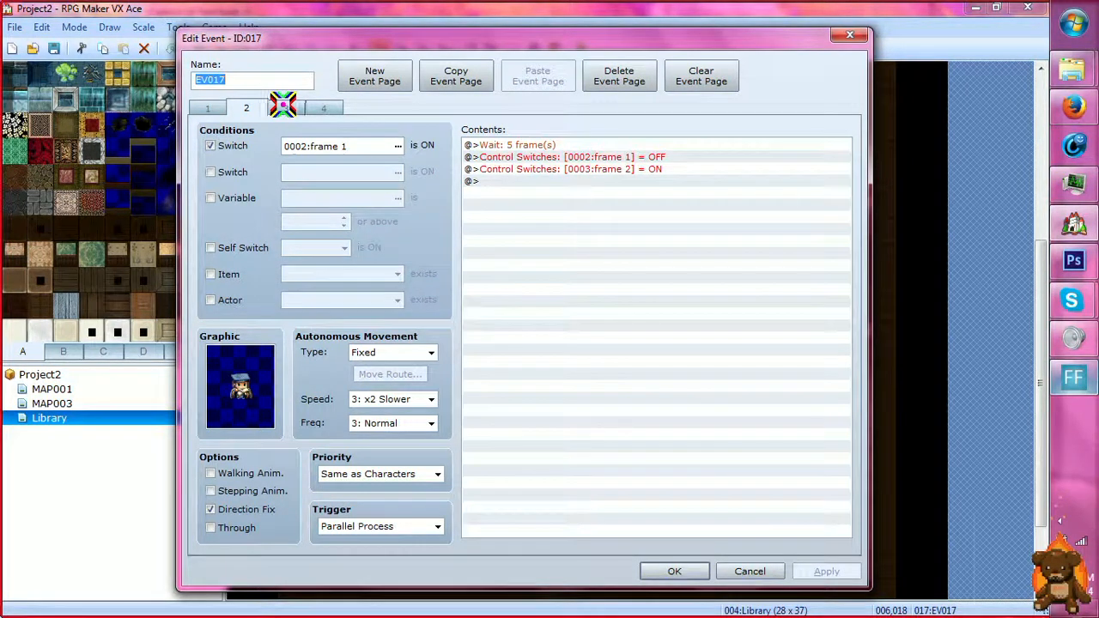
pyautogui.click(286, 107)
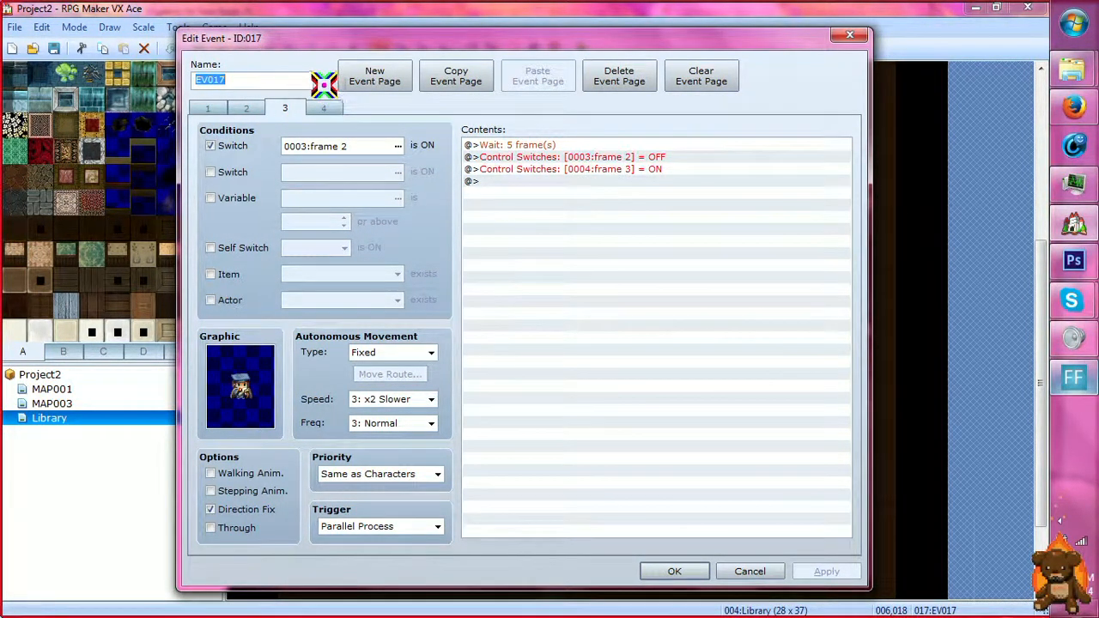
pyautogui.click(326, 107)
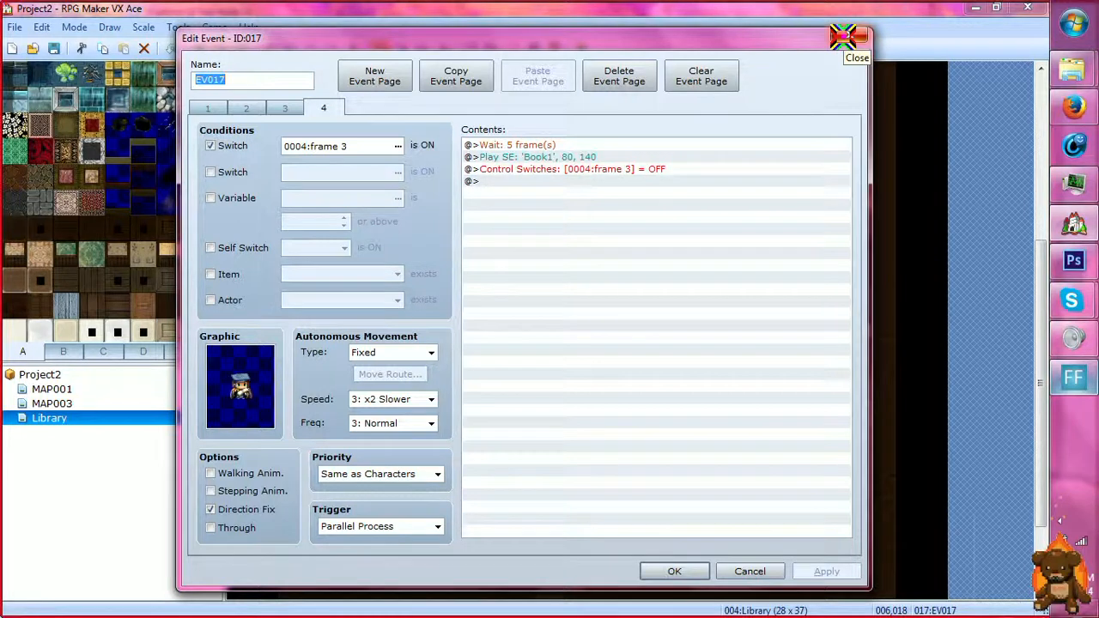
pyautogui.click(844, 36)
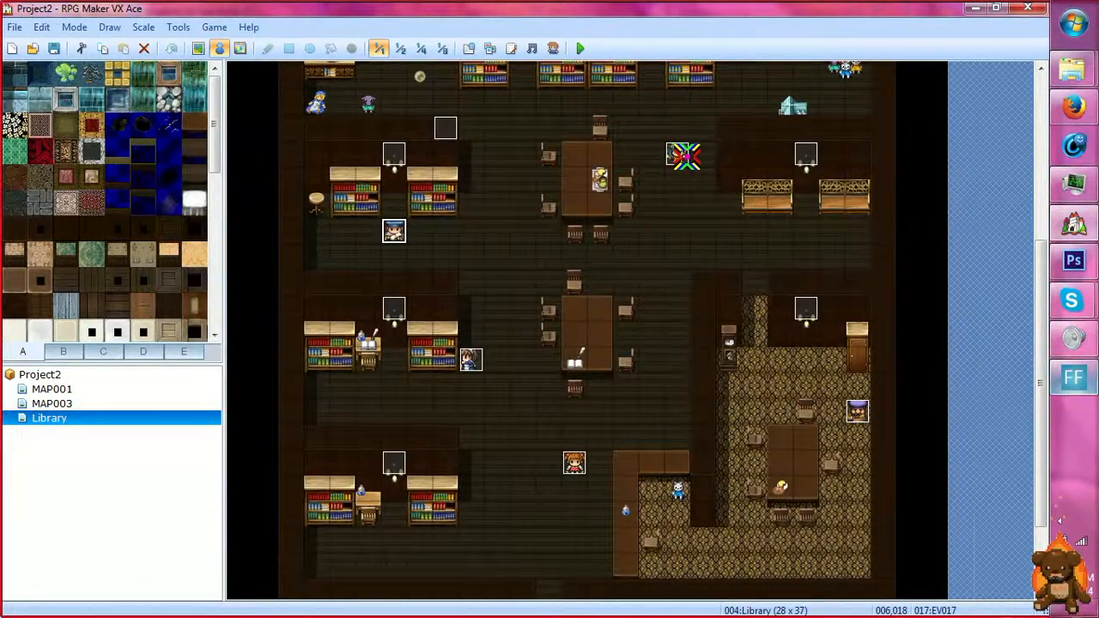
# Open the teal-haired dancer's event and inspect page 1's Control Variables command and its variable list without changing them.
pyautogui.doubleClick(678, 156)
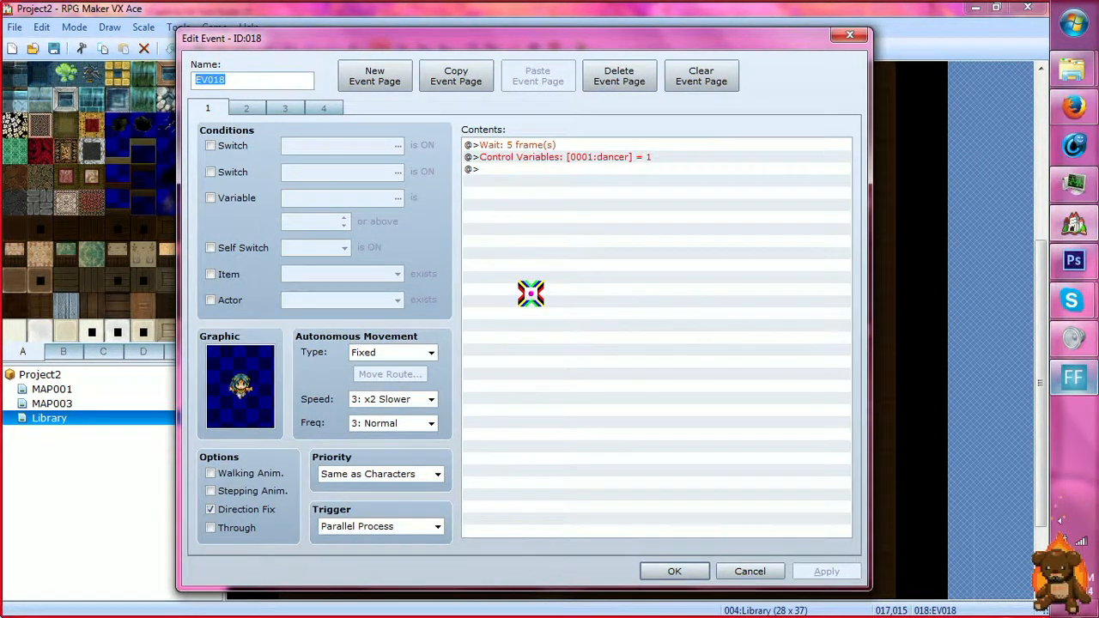
pyautogui.click(582, 156)
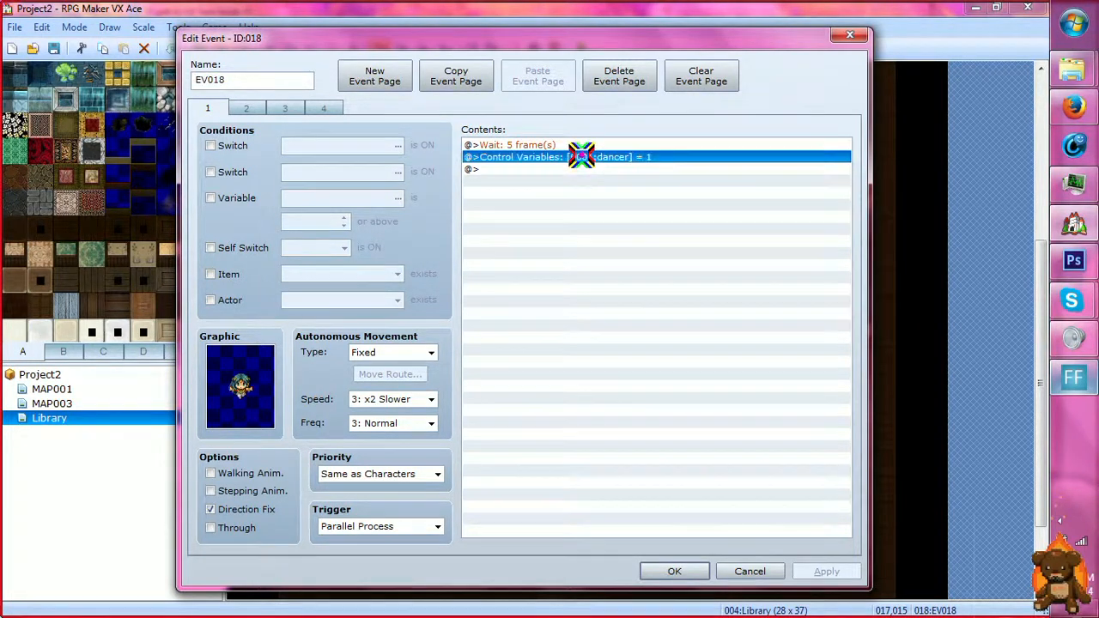
pyautogui.doubleClick(514, 157)
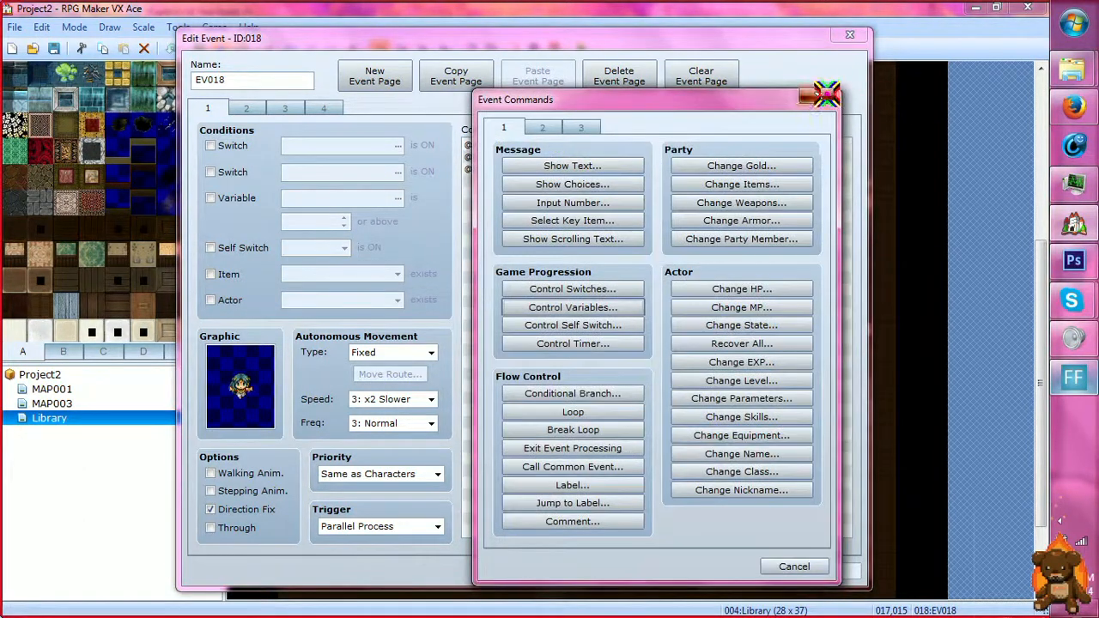
pyautogui.click(833, 97)
pyautogui.rightClick(582, 159)
pyautogui.click(603, 182)
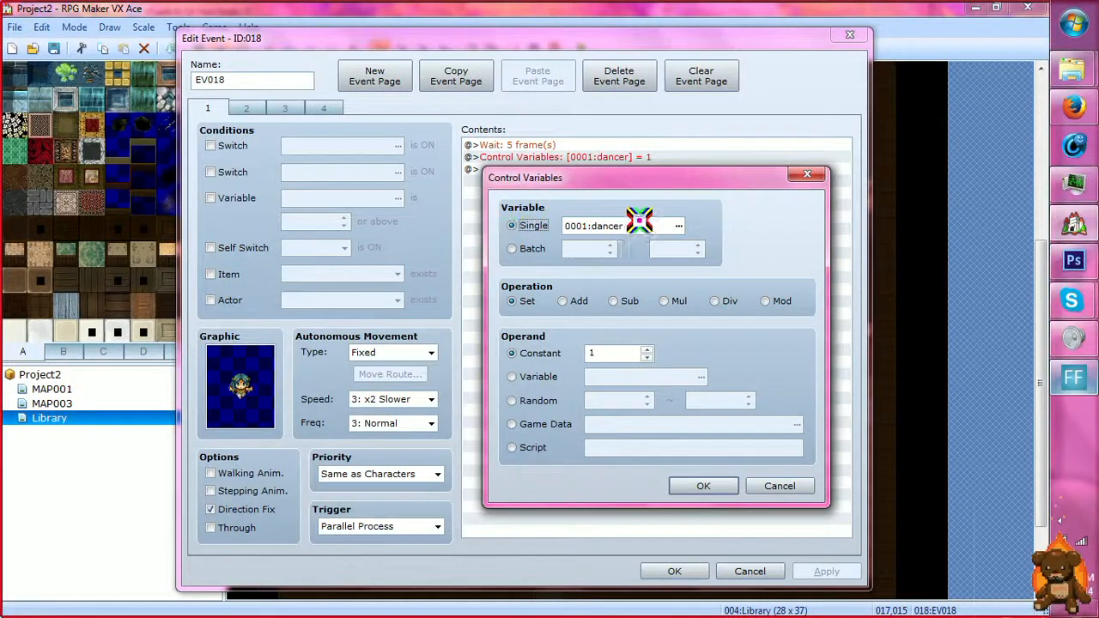
pyautogui.click(673, 225)
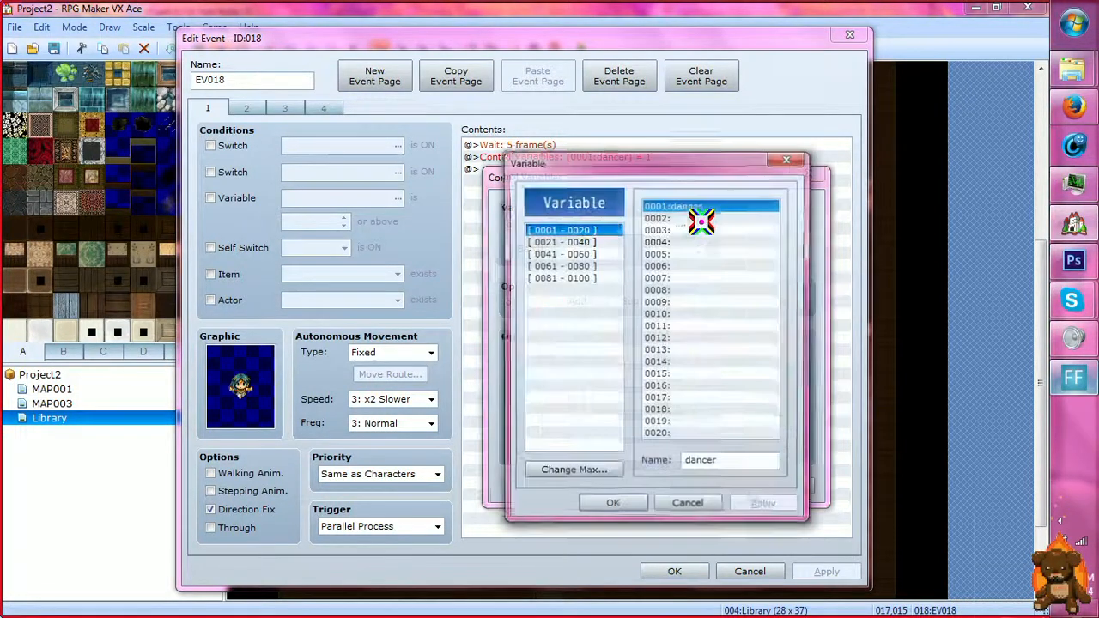
pyautogui.click(787, 158)
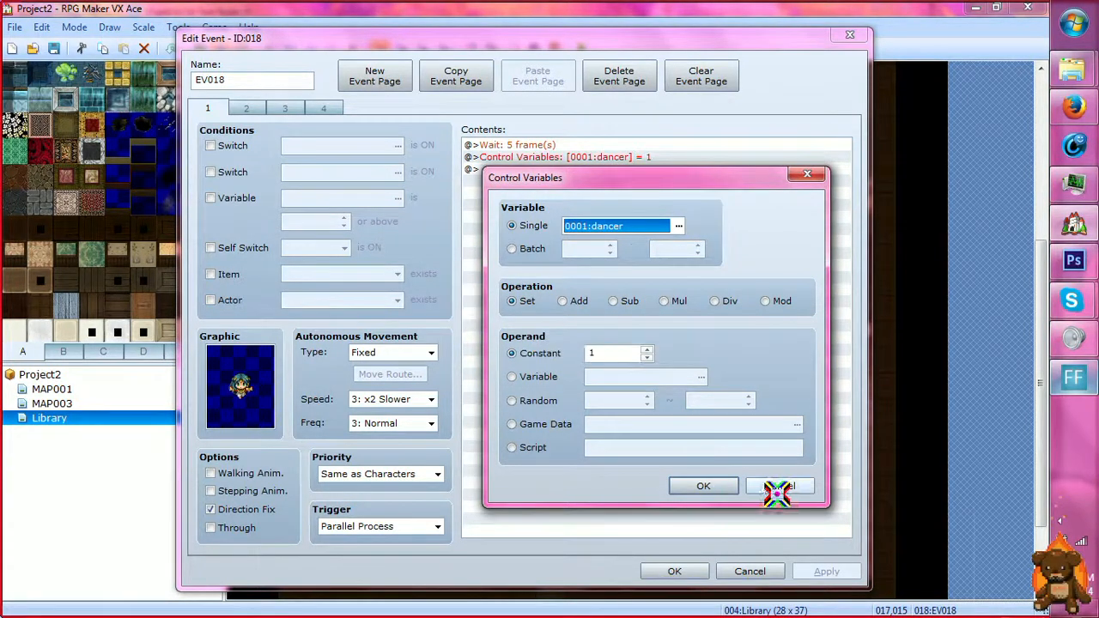
pyautogui.click(807, 174)
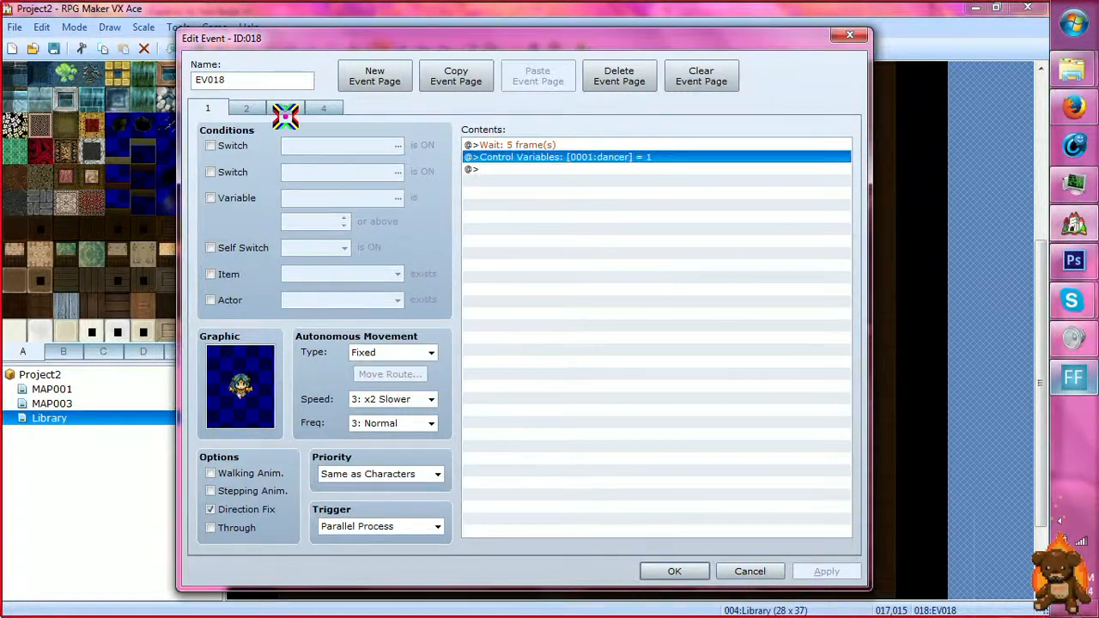
# Examine page 2 of the dancer's event, including its Wait command and Control Variables settings, leaving them as they are.
pyautogui.click(247, 107)
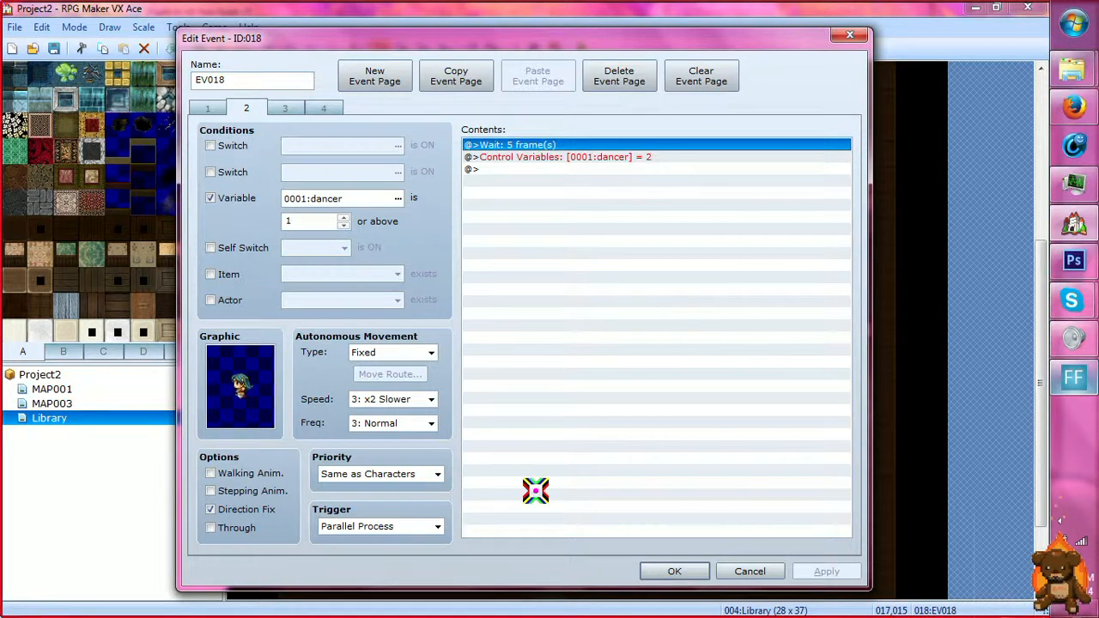
pyautogui.click(509, 156)
pyautogui.click(525, 144)
pyautogui.click(554, 157)
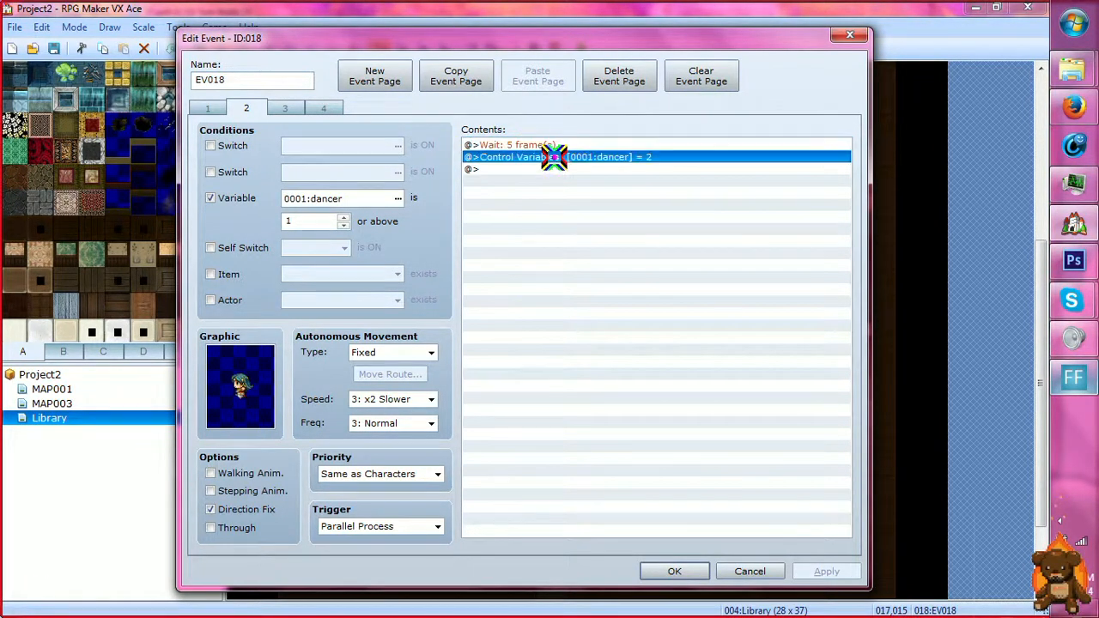
pyautogui.rightClick(554, 157)
pyautogui.click(579, 174)
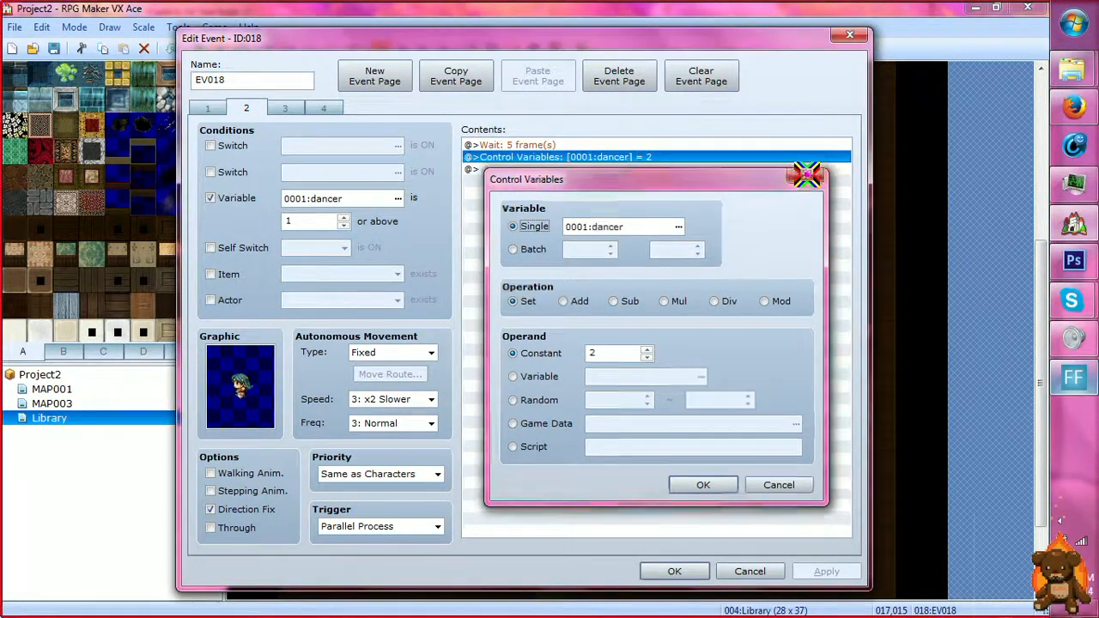
pyautogui.click(808, 174)
# Examine pages 3 and 4 of the dancer's event, viewing page 3's Control Variables settings and page 4's variable command without editing.
pyautogui.click(282, 108)
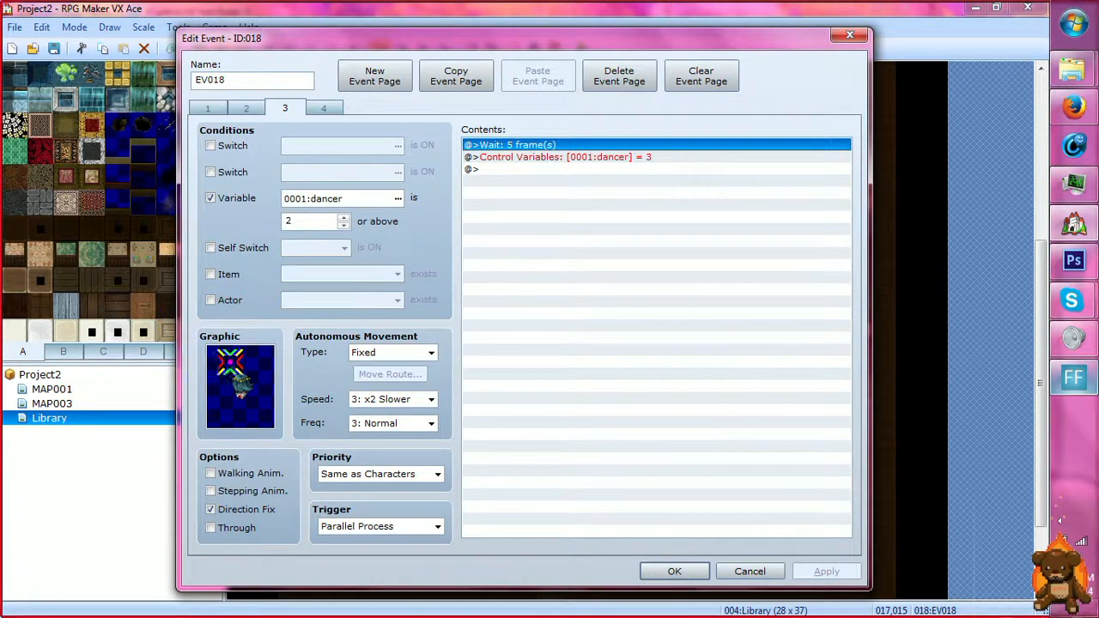
pyautogui.click(243, 397)
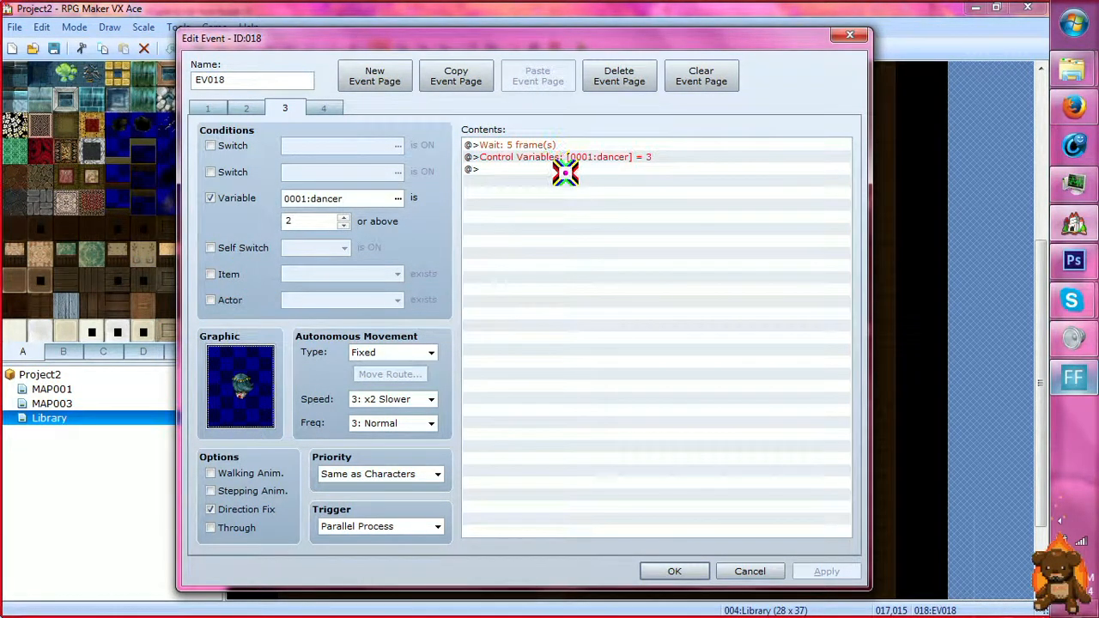
pyautogui.click(533, 155)
pyautogui.click(535, 142)
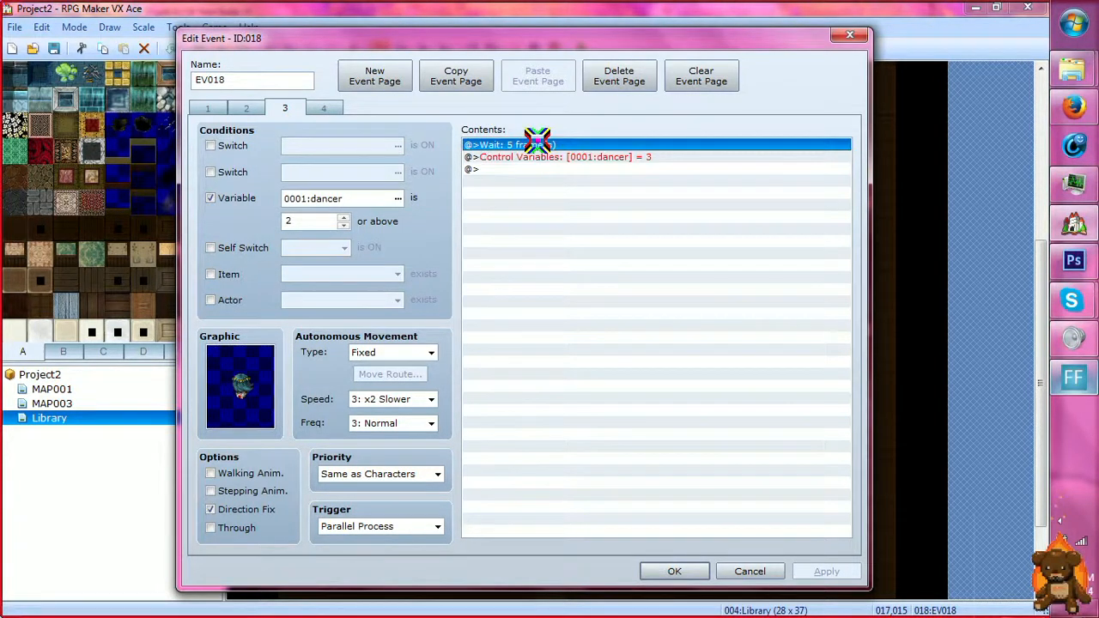
pyautogui.click(552, 158)
pyautogui.rightClick(556, 162)
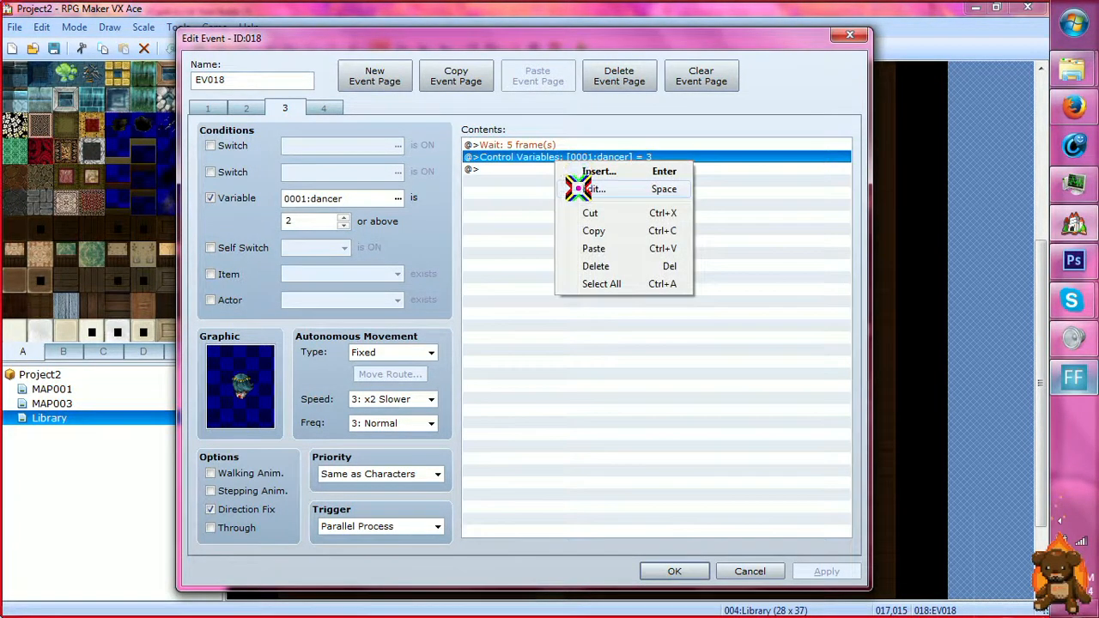
pyautogui.click(579, 188)
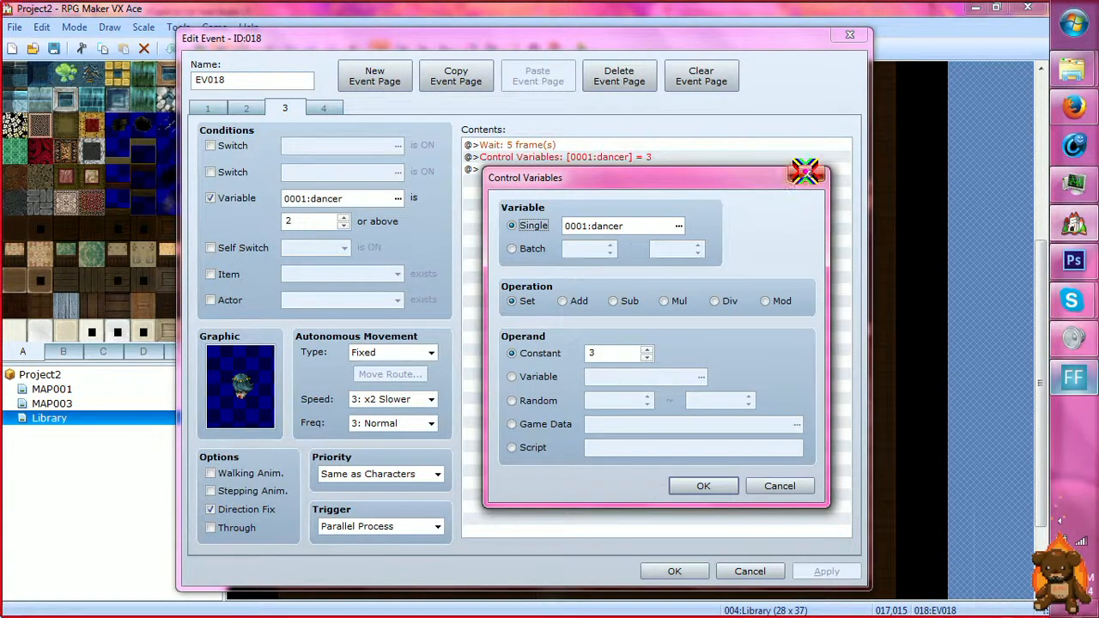
pyautogui.click(811, 175)
pyautogui.click(323, 107)
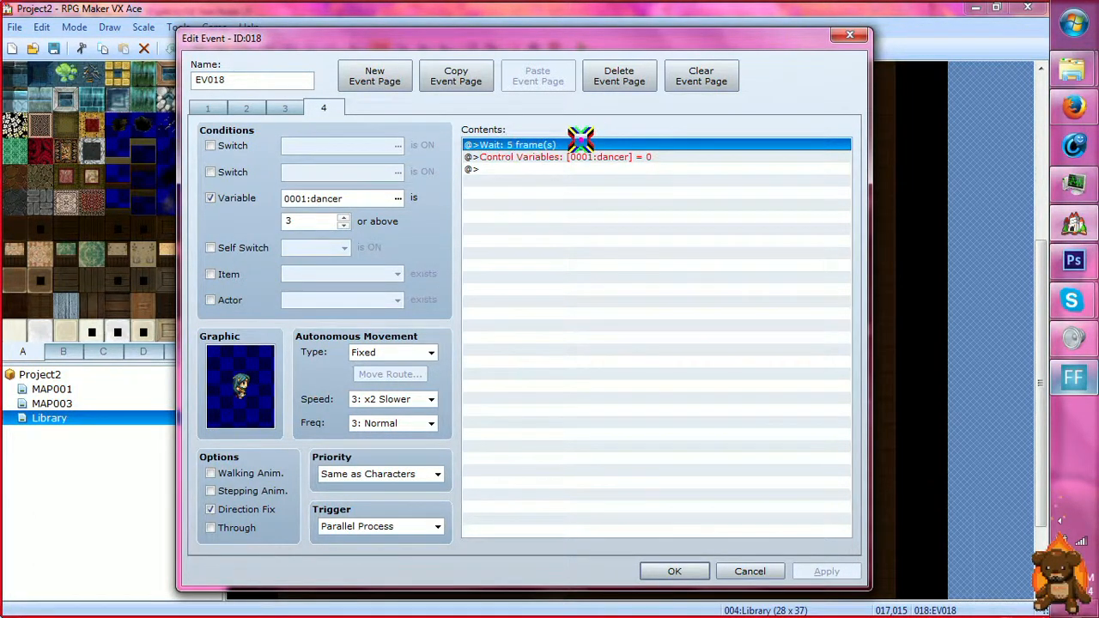
pyautogui.click(611, 157)
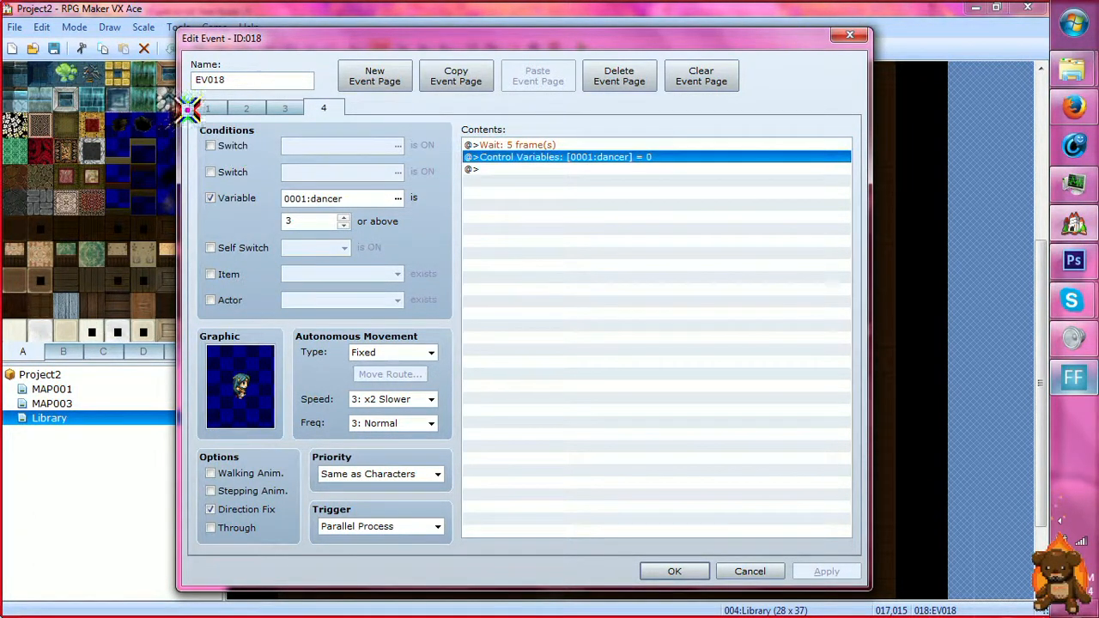
# Return to page 1 of the dancer's event for a last check and close the event without changes.
pyautogui.click(206, 107)
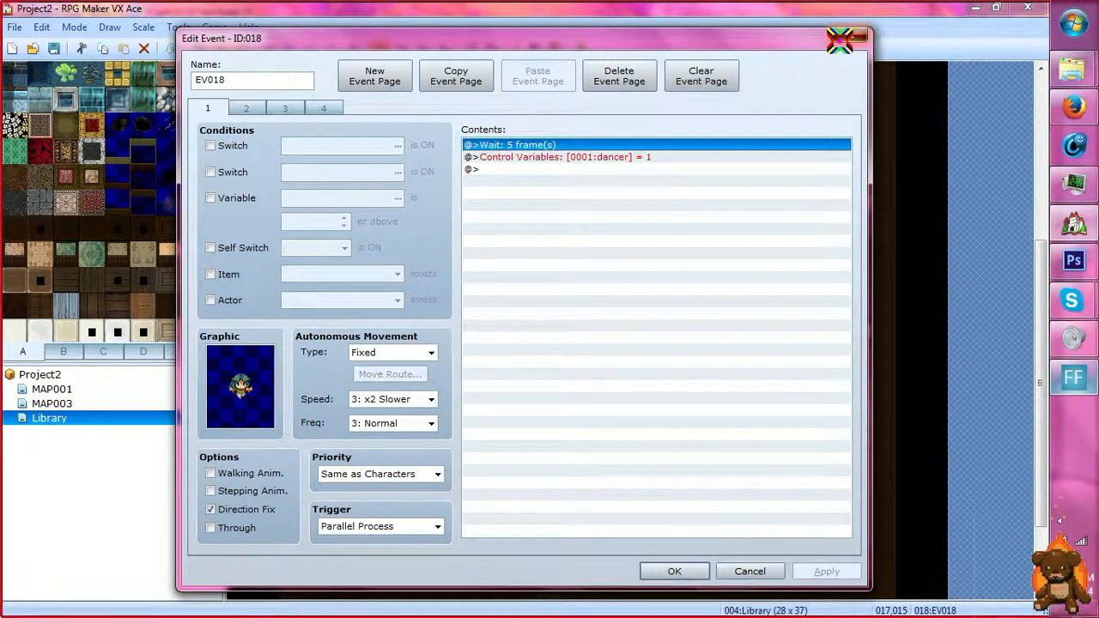
pyautogui.click(859, 33)
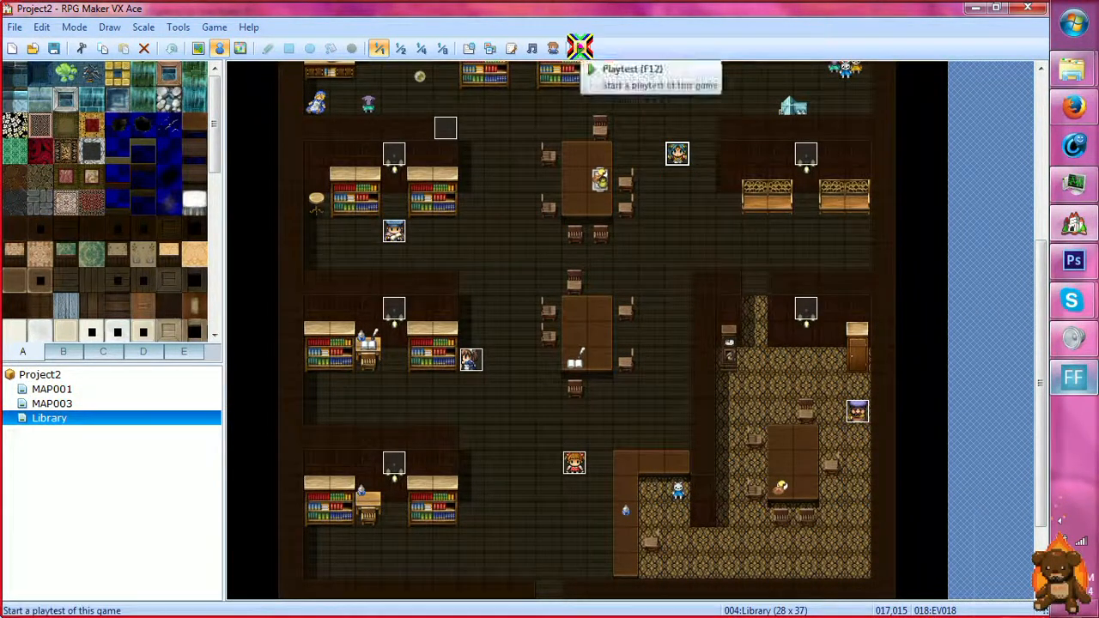
# Start a playtest of the project and enter the game from its title screen.
pyautogui.click(580, 48)
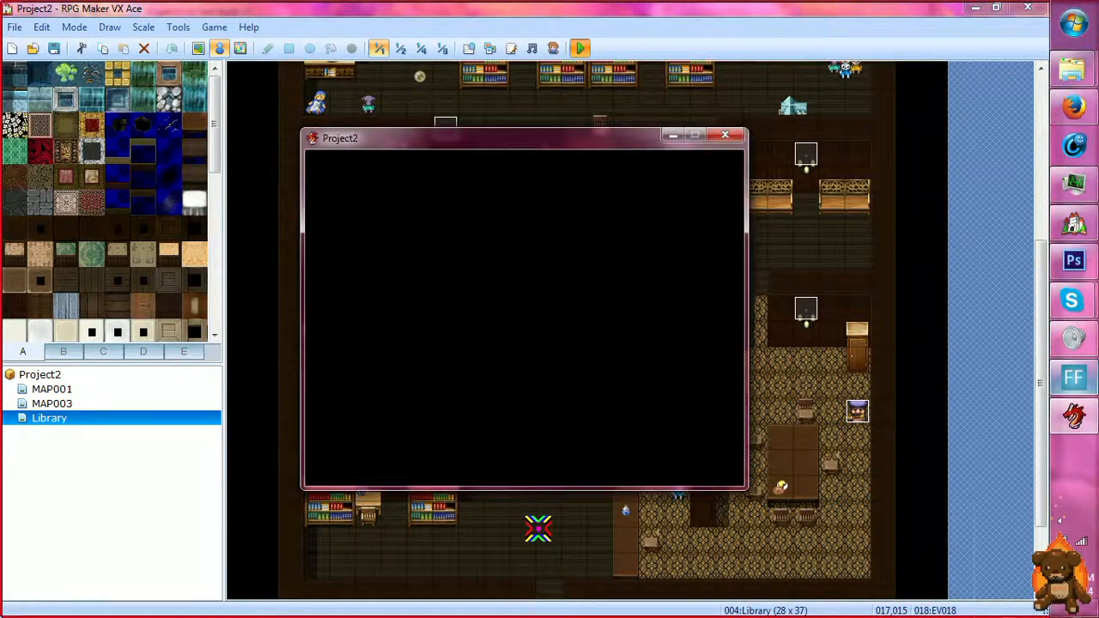
pyautogui.press('Up')
pyautogui.press('Return')
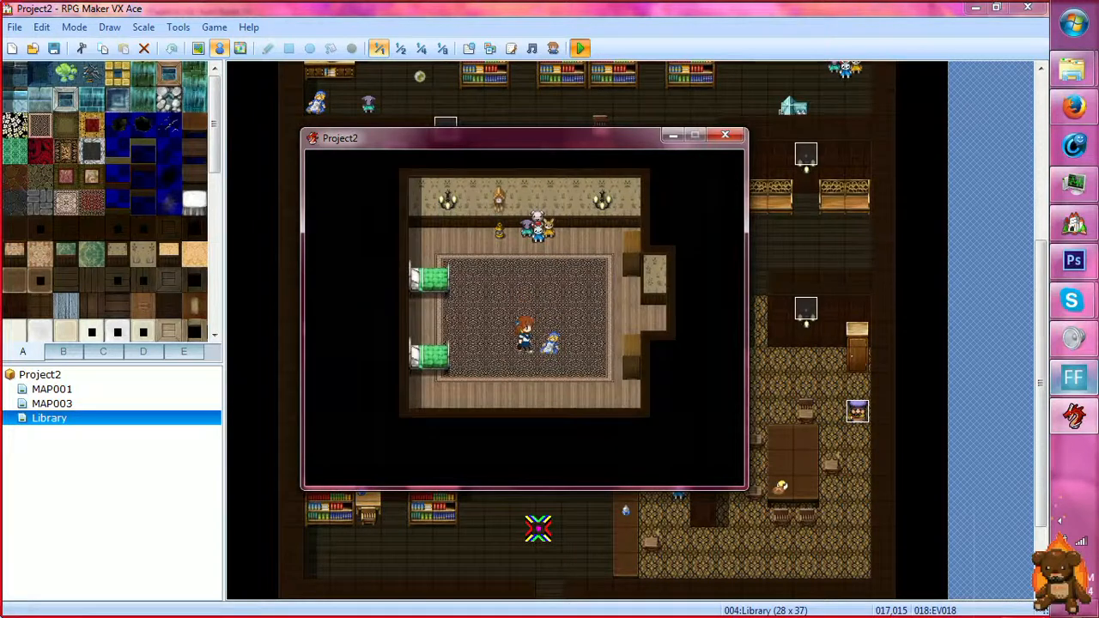
# Walk the player character out of the bedroom, along the corridor and into the library.
pyautogui.press('Right')
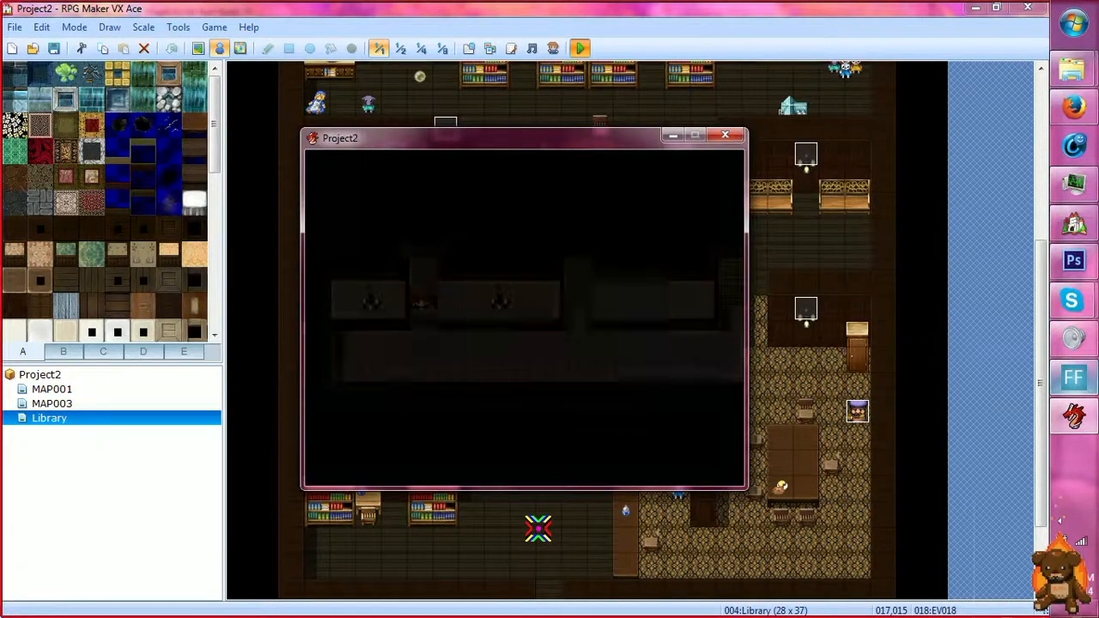
pyautogui.press('Down')
pyautogui.press('Right')
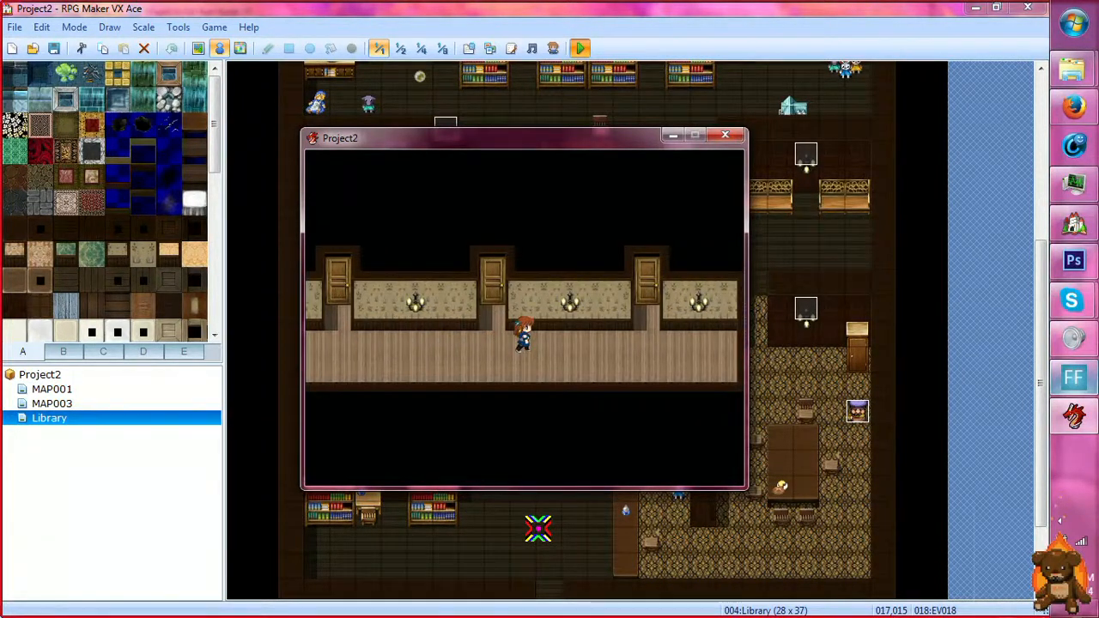
pyautogui.press('Right')
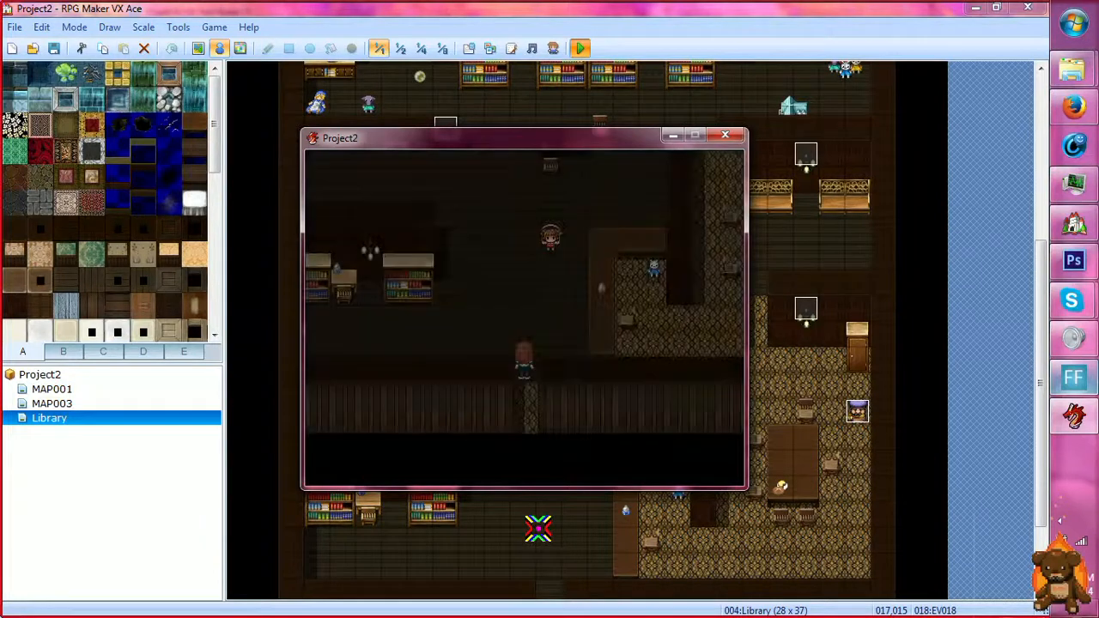
pyautogui.press('Up')
pyautogui.press('Up')
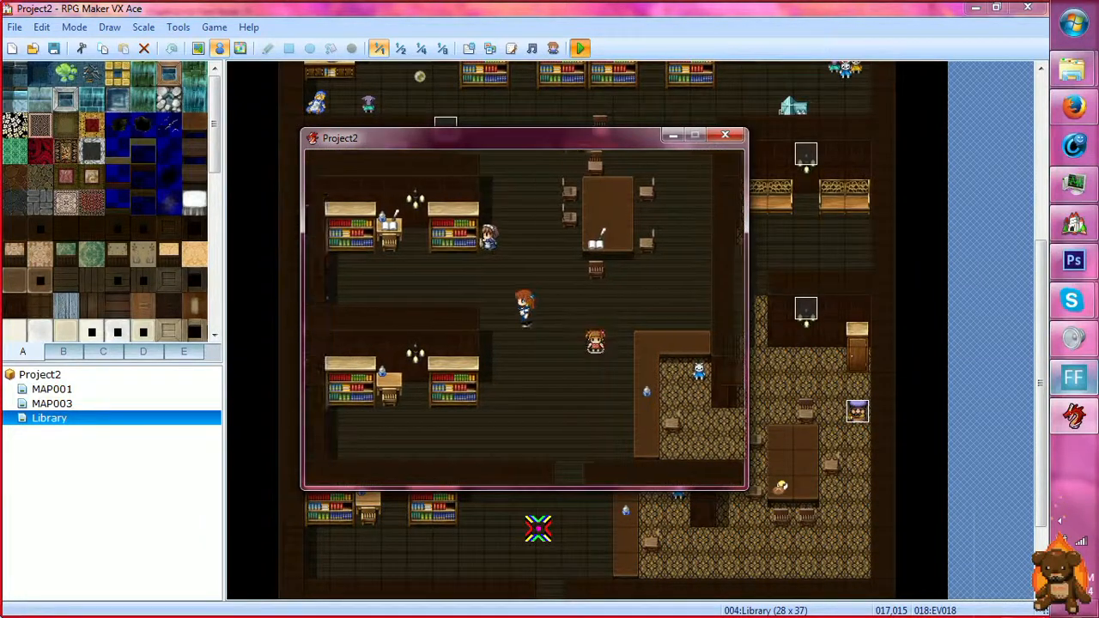
# Talk to the maid cleaning the library bookshelf, dismiss her message, and walk past the girl in red near the counter.
pyautogui.press('Up')
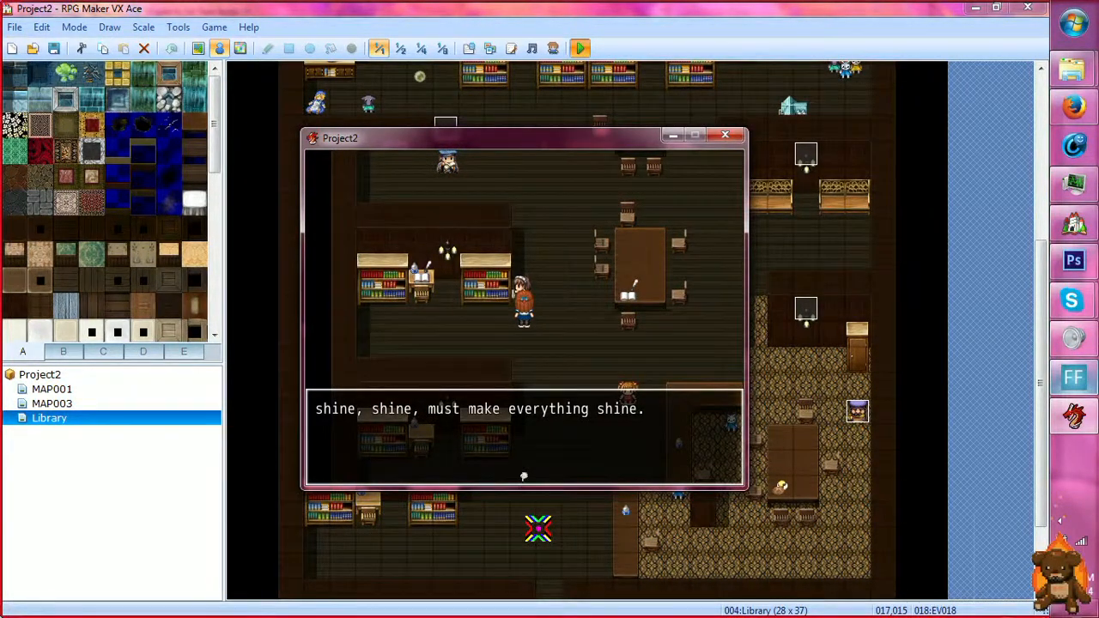
pyautogui.press('Return')
pyautogui.press('Down')
pyautogui.press('Right')
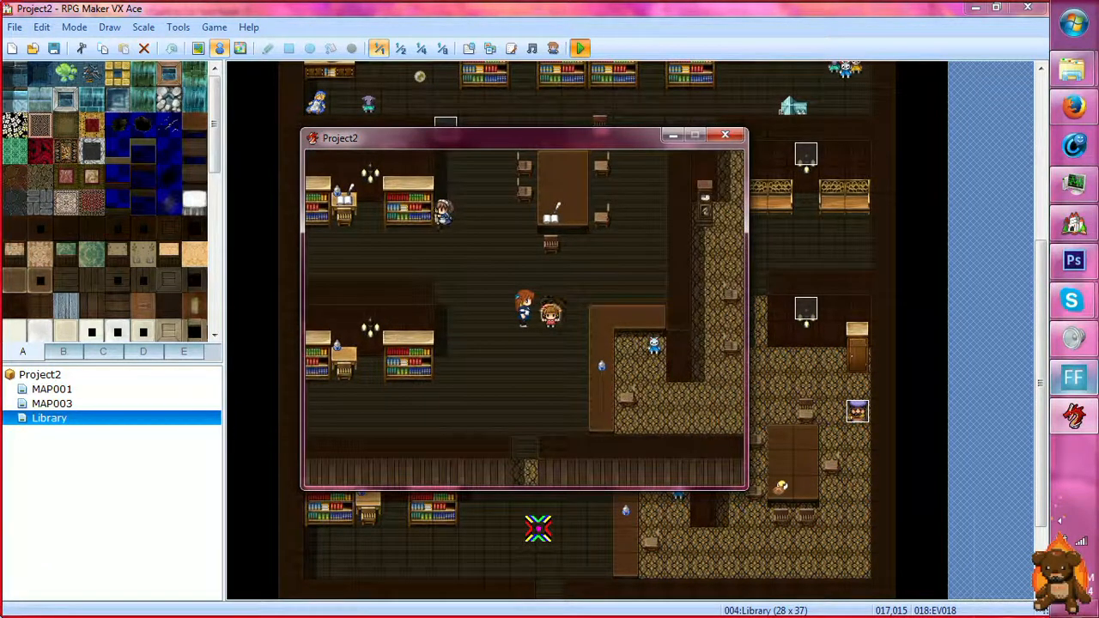
pyautogui.press('Right')
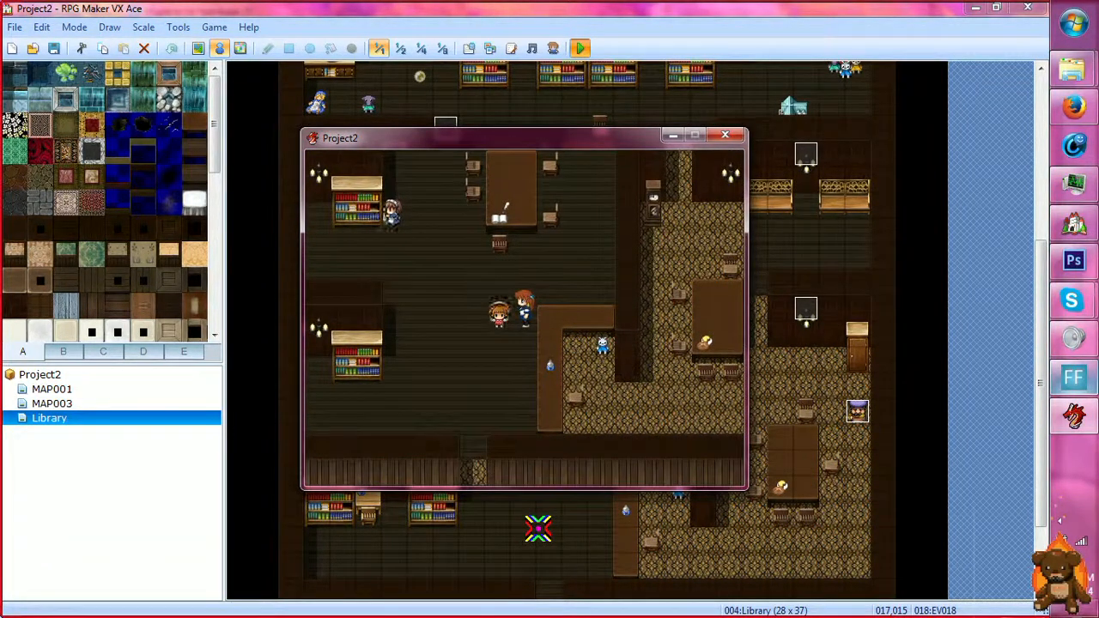
# Walk up the library stairs to the smoking character, talk to the character and dismiss the message.
pyautogui.press('Left')
pyautogui.press('Up')
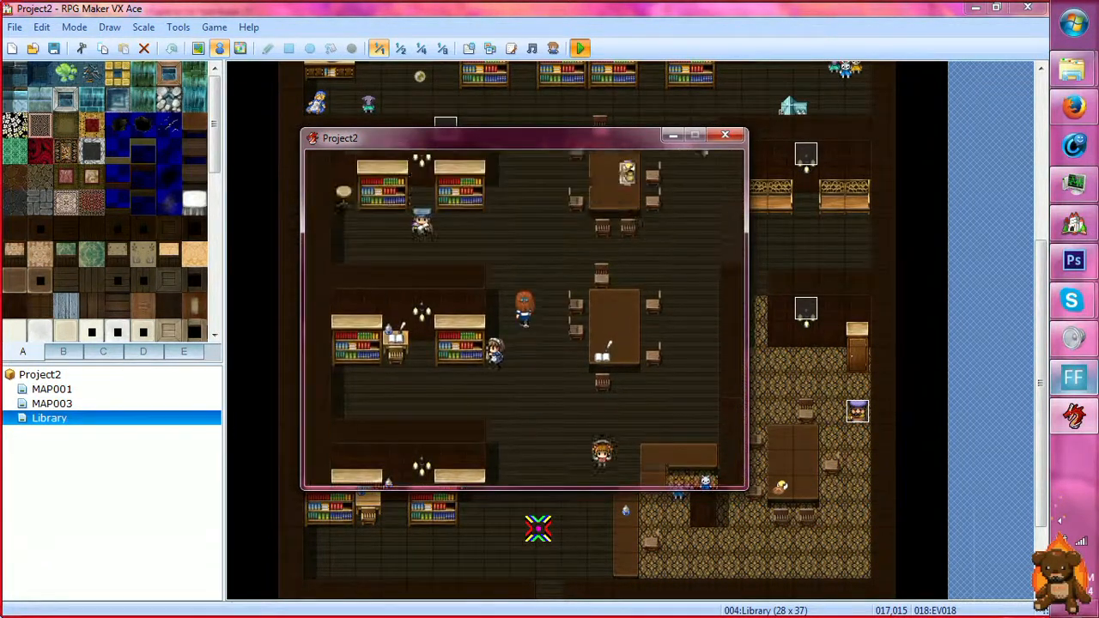
pyautogui.press('Down')
pyautogui.press('Left')
pyautogui.press('Up')
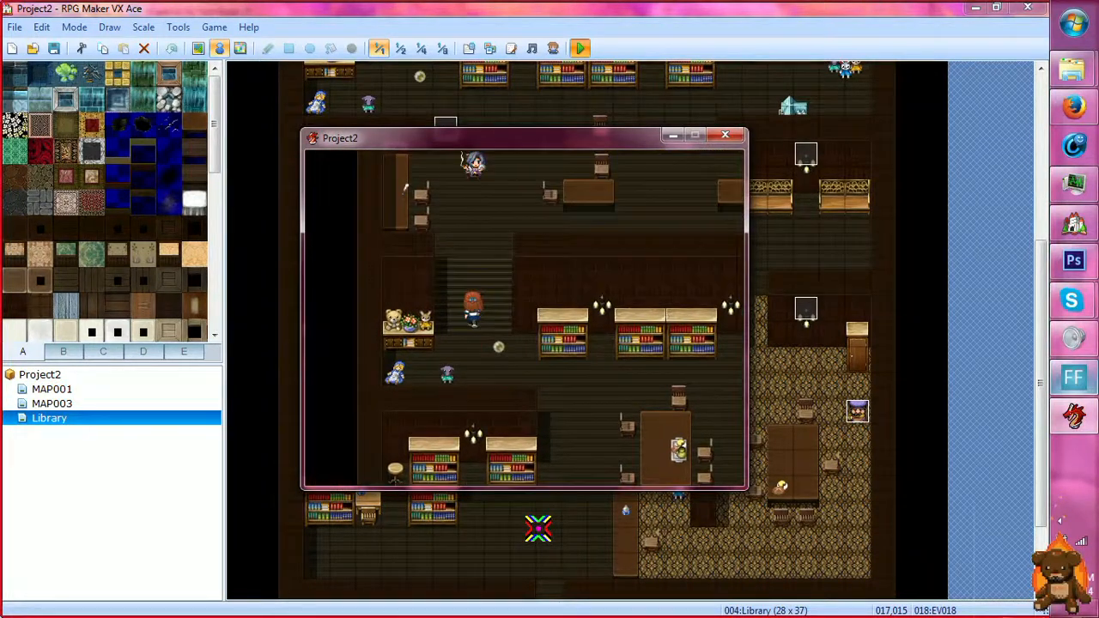
pyautogui.press('Up')
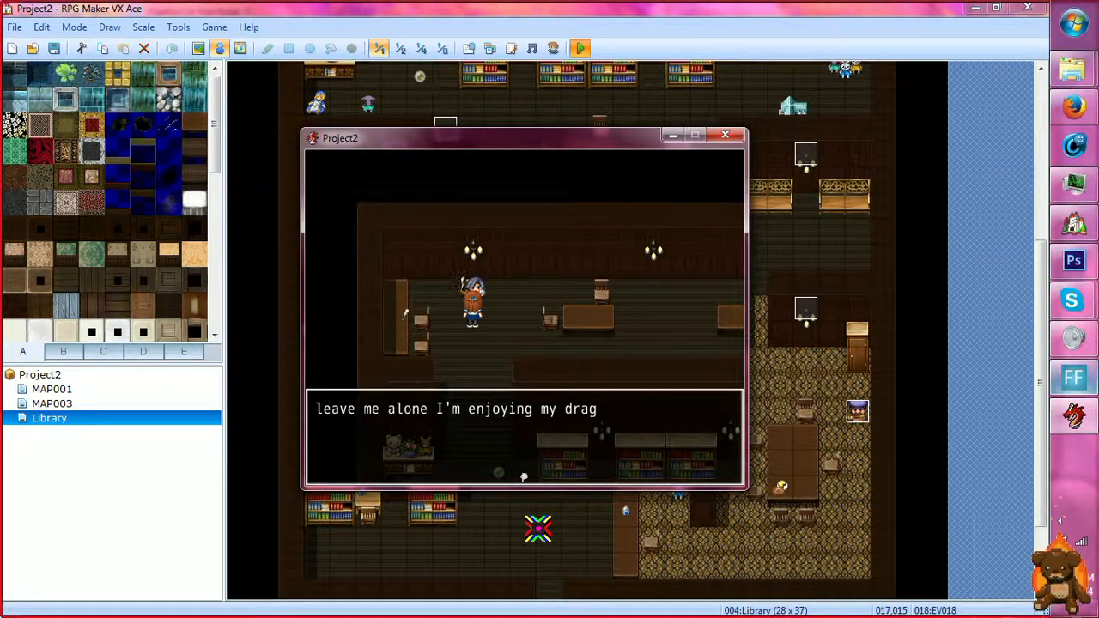
pyautogui.press('Return')
# Go back down the stairs to the blue-capped character and view the page-turning animation from beside the bookshelves.
pyautogui.press('Down')
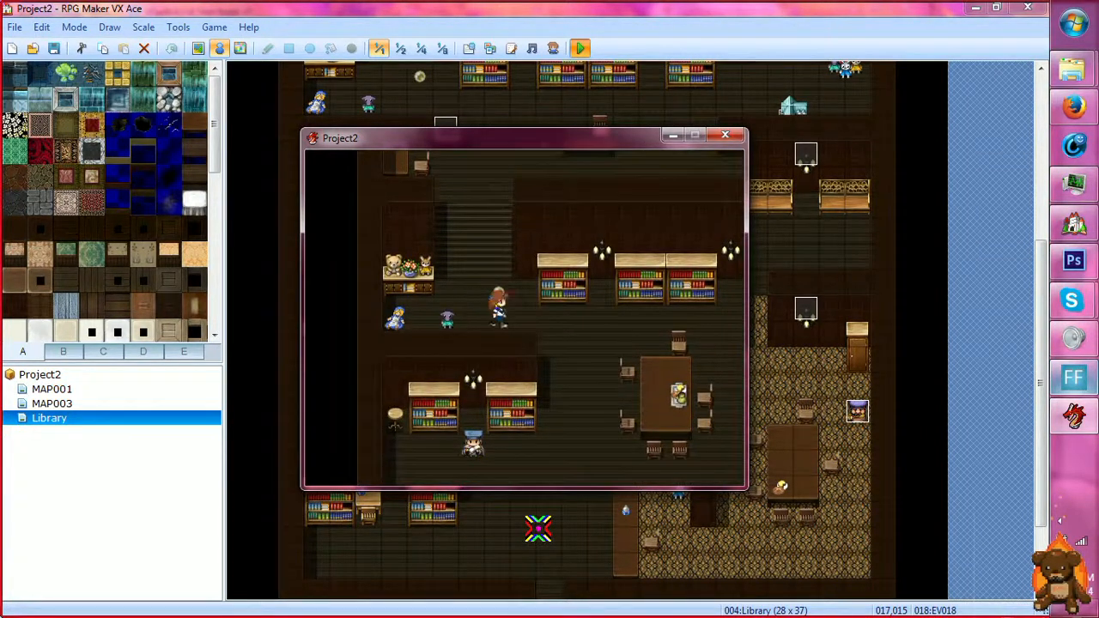
pyautogui.press('Right')
pyautogui.press('Down')
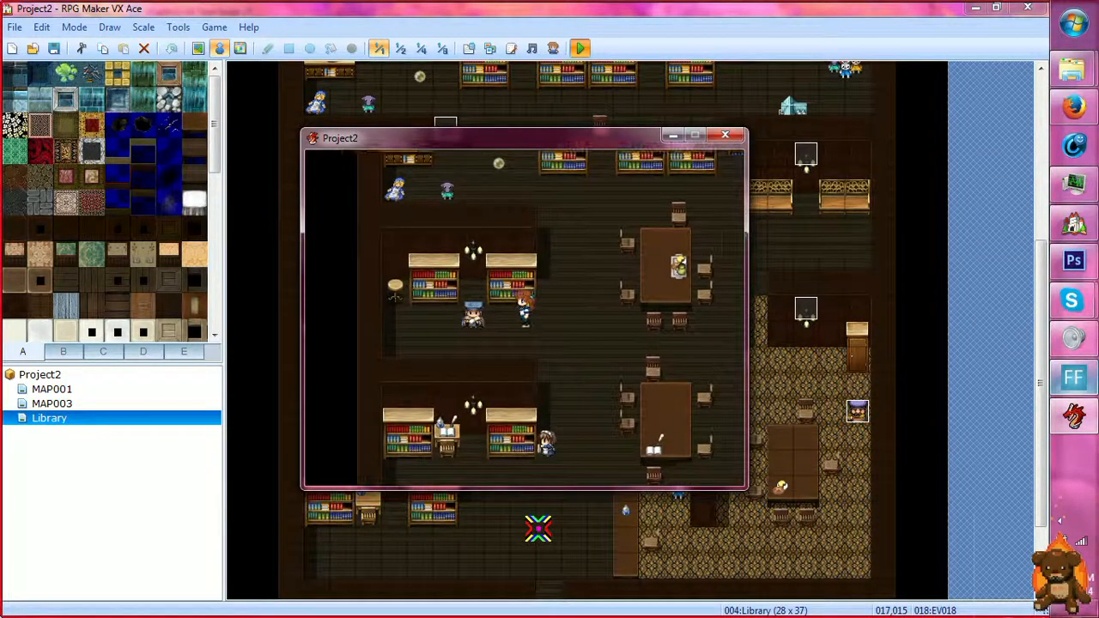
pyautogui.press('Left')
pyautogui.press('Right')
pyautogui.press('Left')
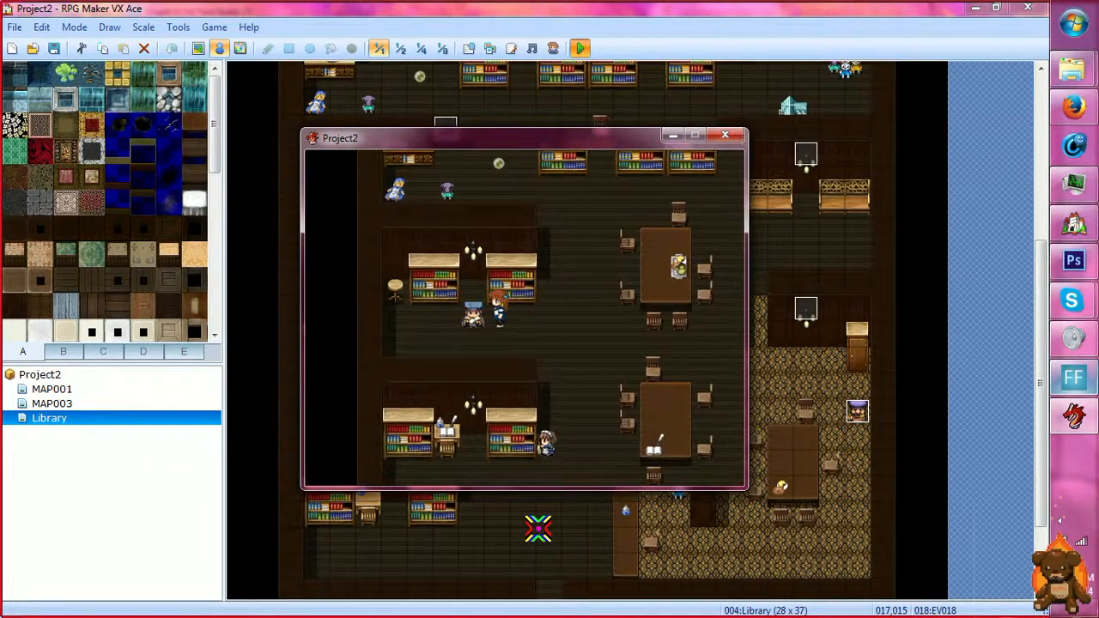
pyautogui.press('Right')
pyautogui.press('Left')
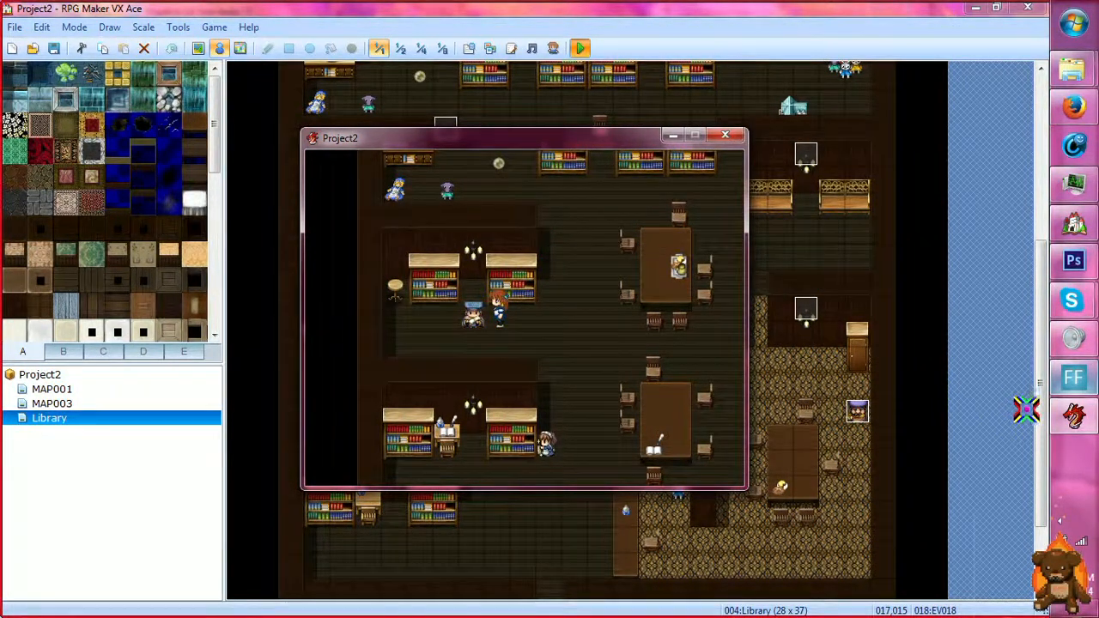
# Leave the playtest and switch to the FFsplit window.
pyautogui.hotkey('alt', 'F4')
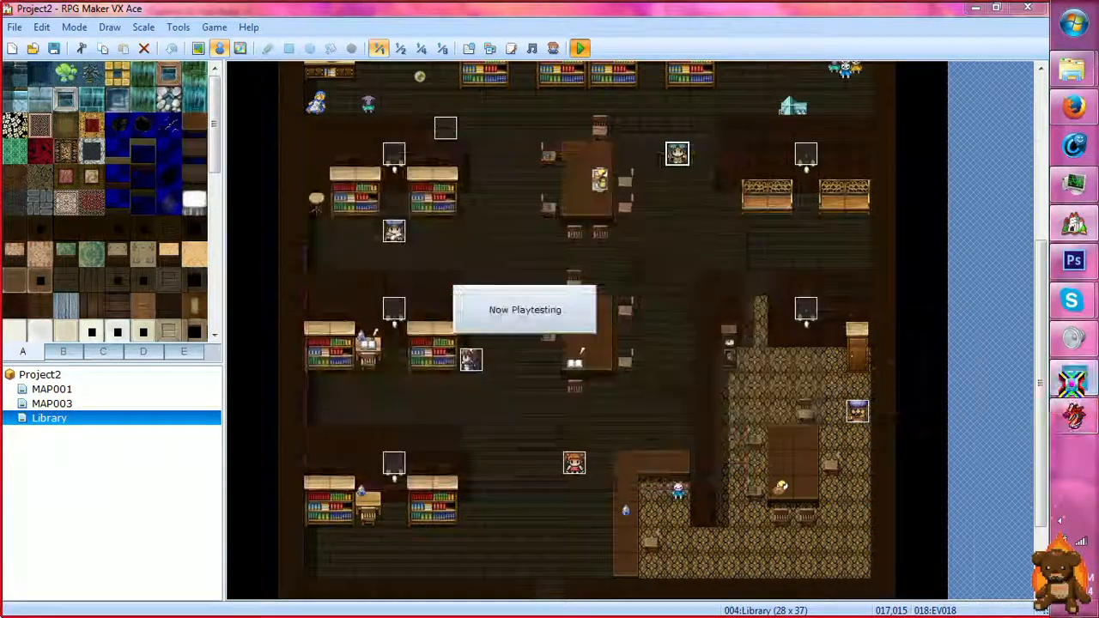
pyautogui.click(1072, 382)
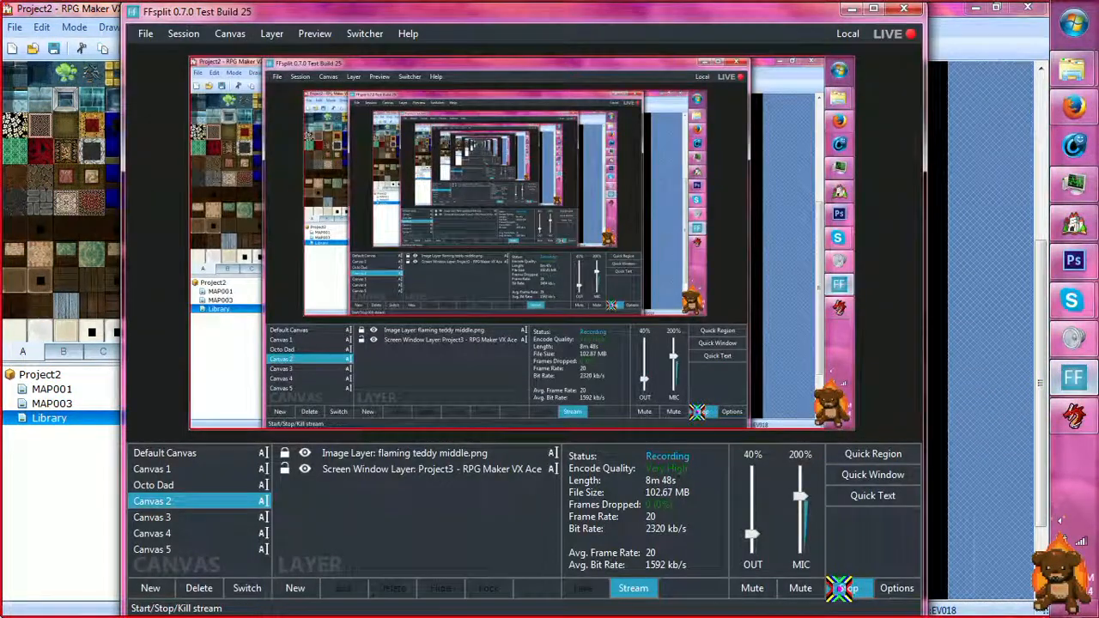